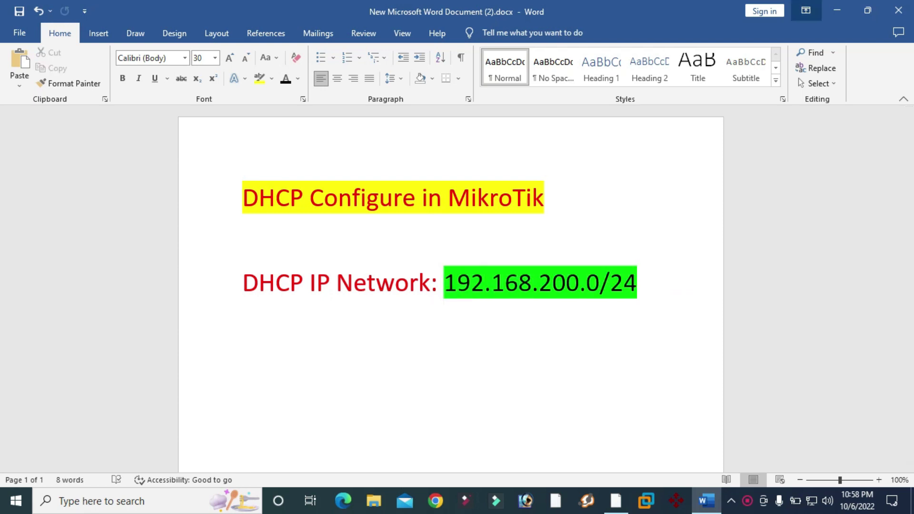
Switch to WinBox and connect to the neighbouring MikroTik router by its MAC address.
click(836, 11)
double_click(777, 95)
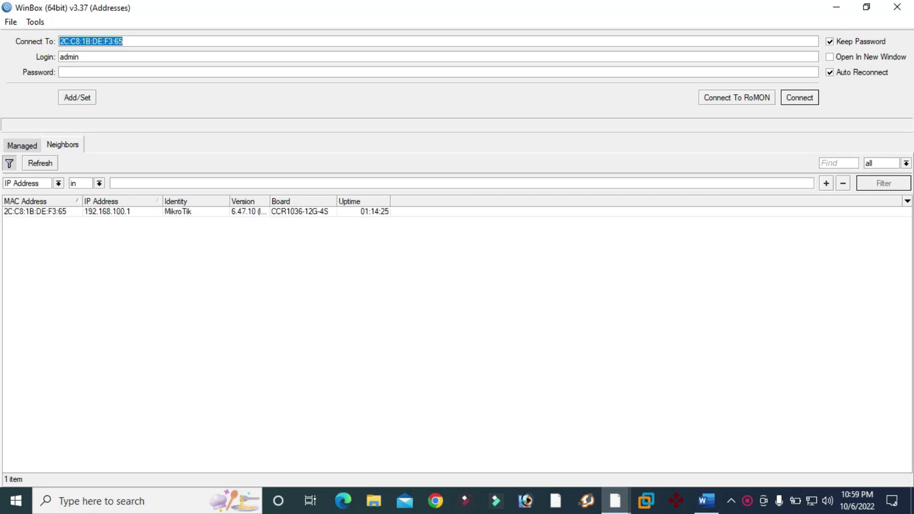
click(35, 212)
key(Return)
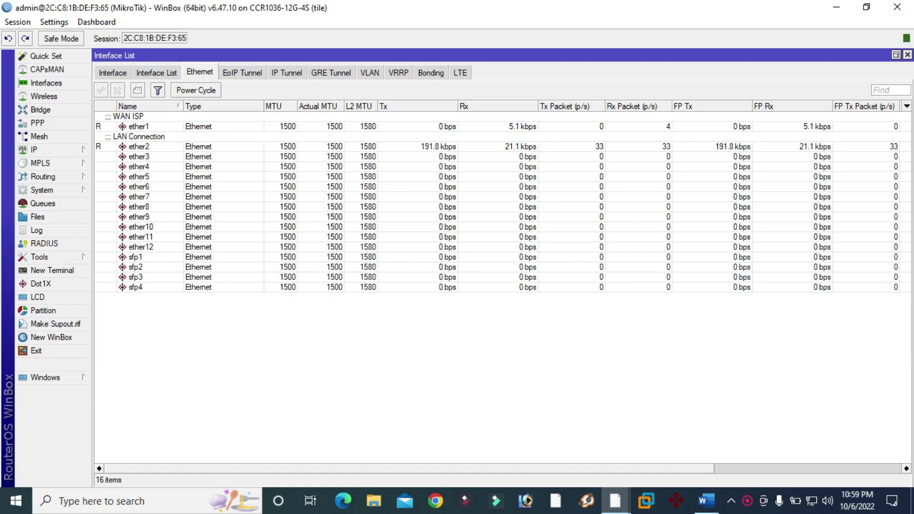
Add the comment "DHCP LAN CONNECTION" to the ether3 interface.
click(138, 156)
right_click(138, 156)
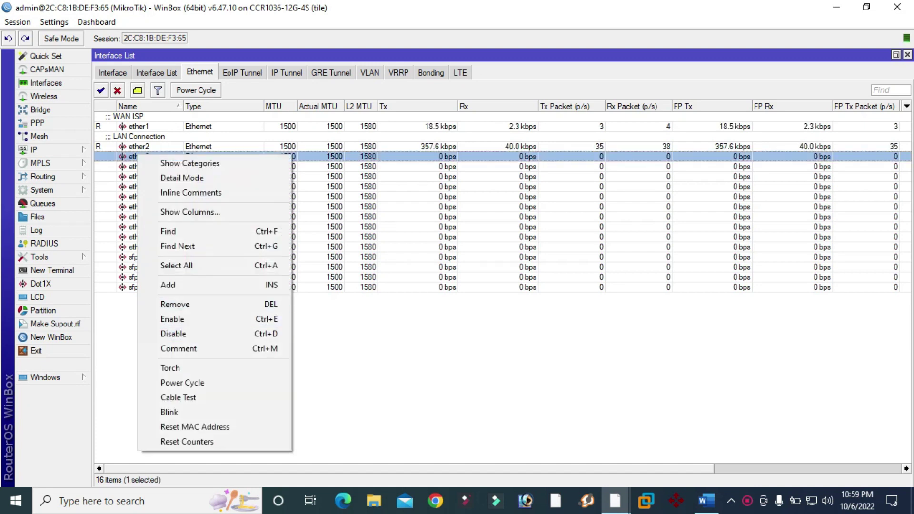
click(178, 349)
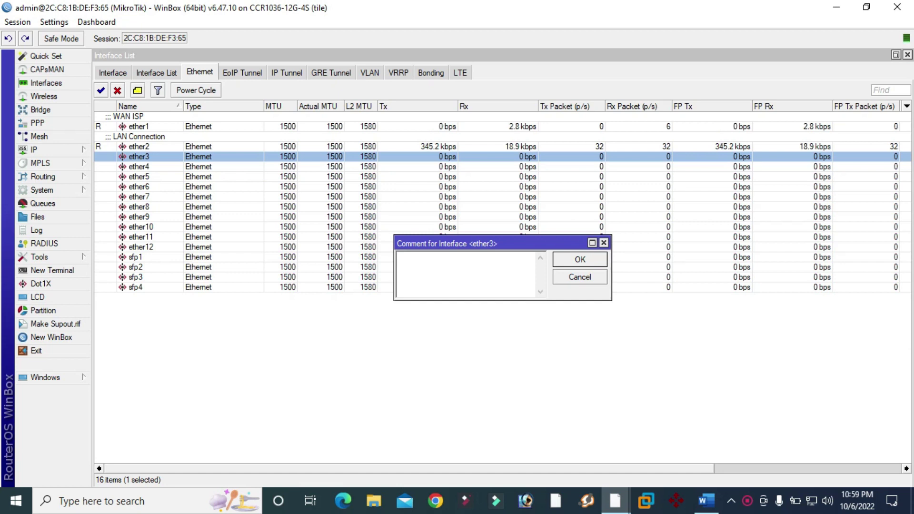
text(DHCP LAN CONNECT)
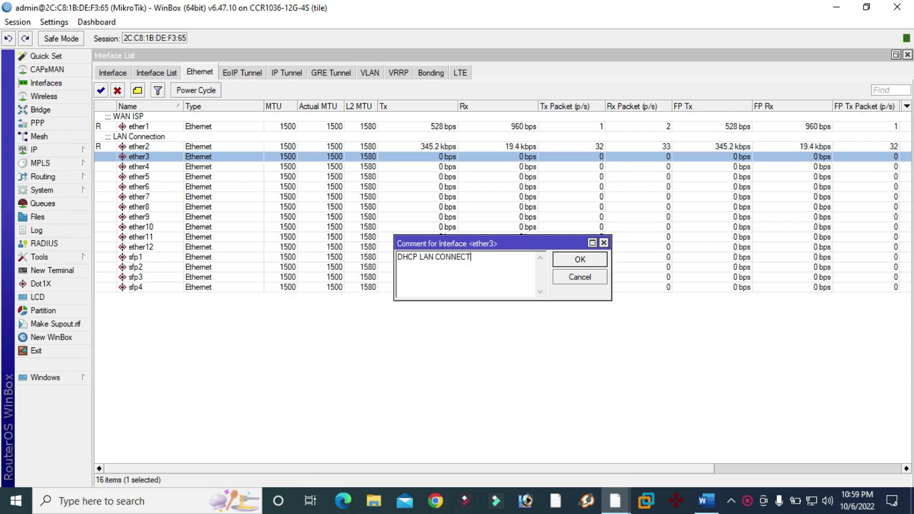
text(ION)
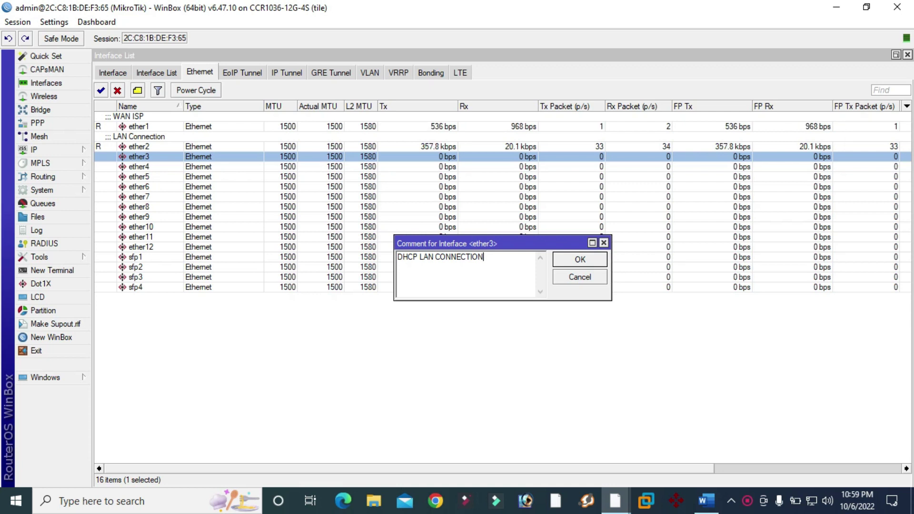
key(Return)
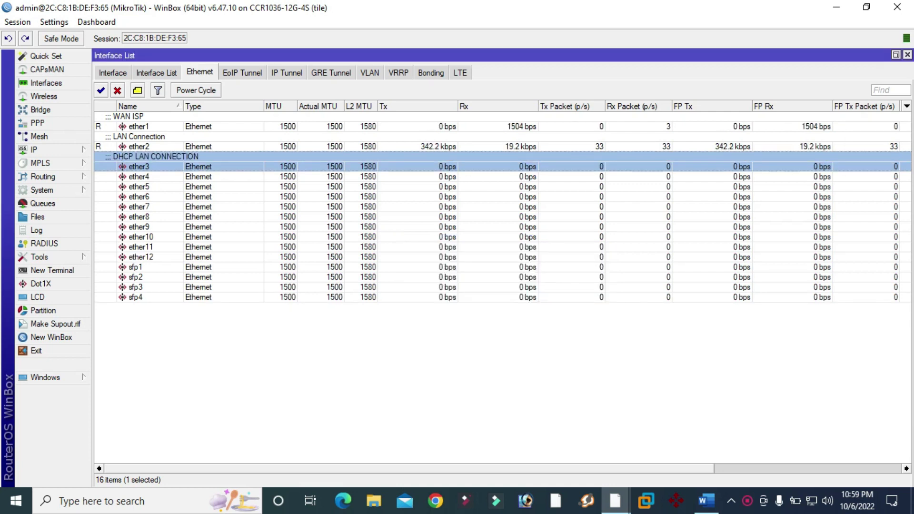
Create a new IP address entry 192.168.200.1/24, checking the planned DHCP network in the Word notes, and apply it.
click(34, 149)
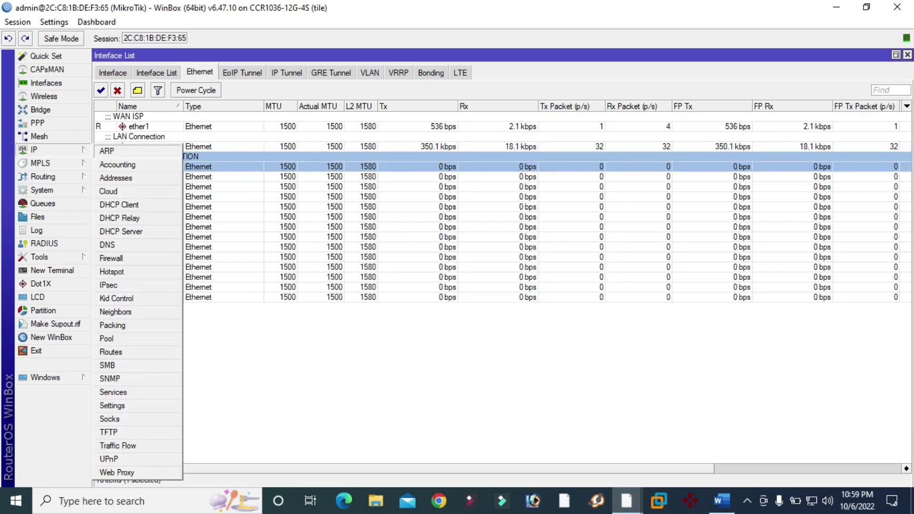
click(116, 177)
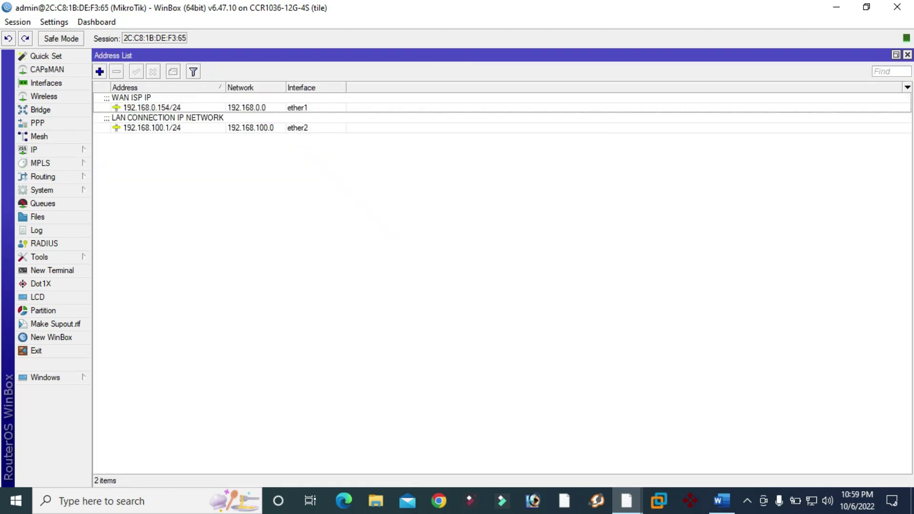
click(99, 71)
text(192.168.0)
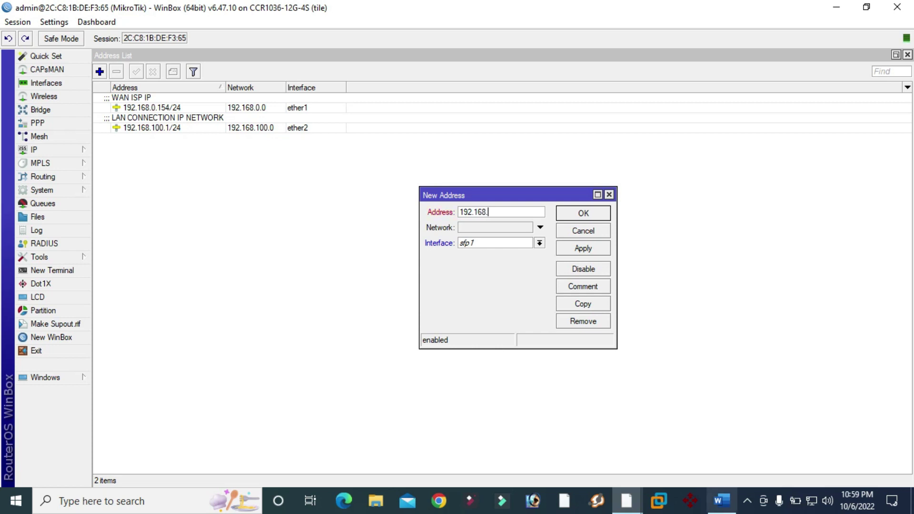
click(721, 500)
double_click(552, 283)
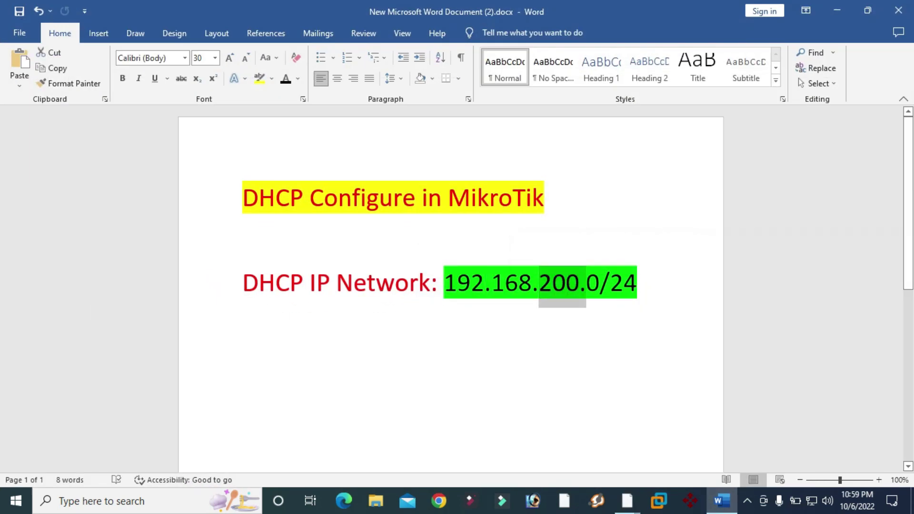
mouse_move(627, 501)
click(699, 441)
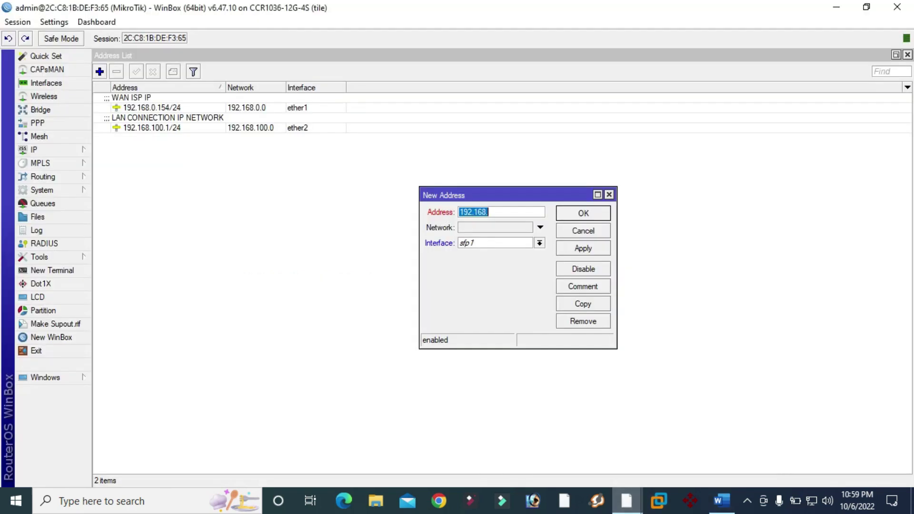
text(192.168.200.1)
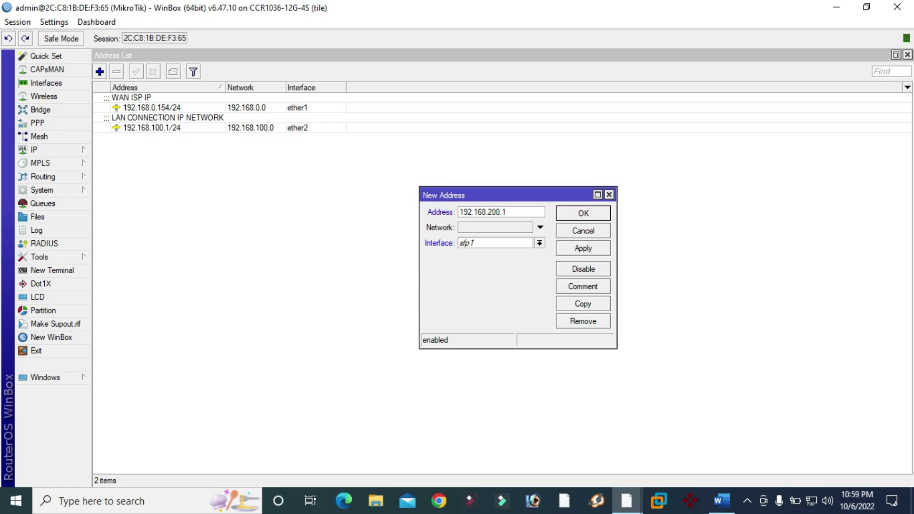
text(/24)
click(582, 248)
Assign the 192.168.200.1/24 address to ether3 and comment it "DHCP LAN CONNECTION".
click(539, 243)
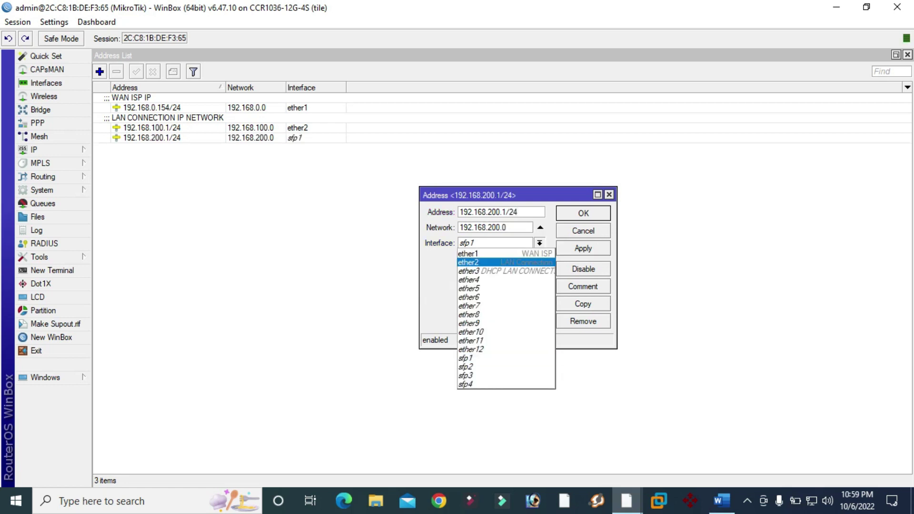
click(469, 271)
click(582, 286)
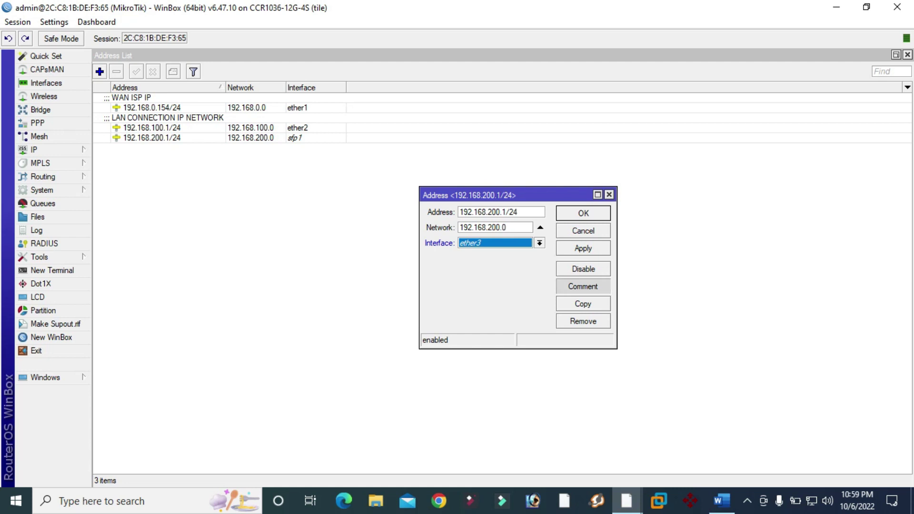
text(DHCP)
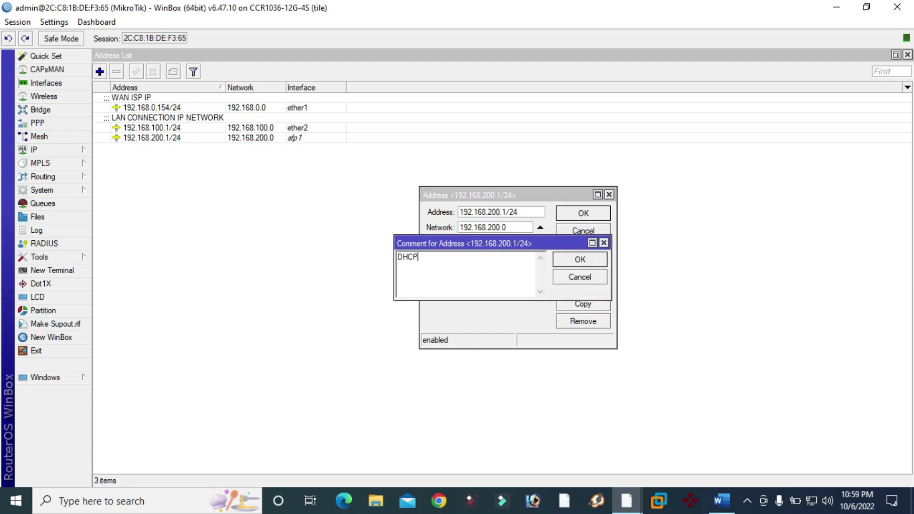
text( LAN CONNECTION)
key(Return)
key(Return)
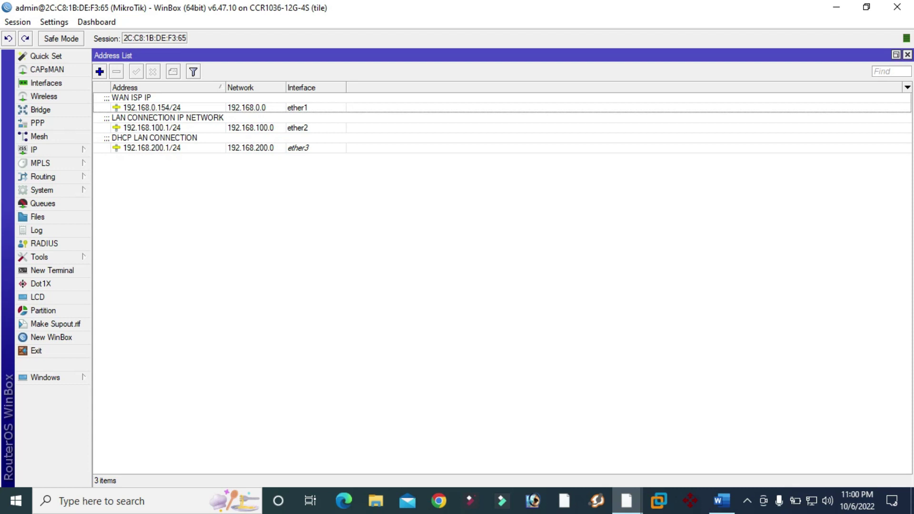
Start the DHCP server setup and choose ether3 as the server interface.
click(34, 149)
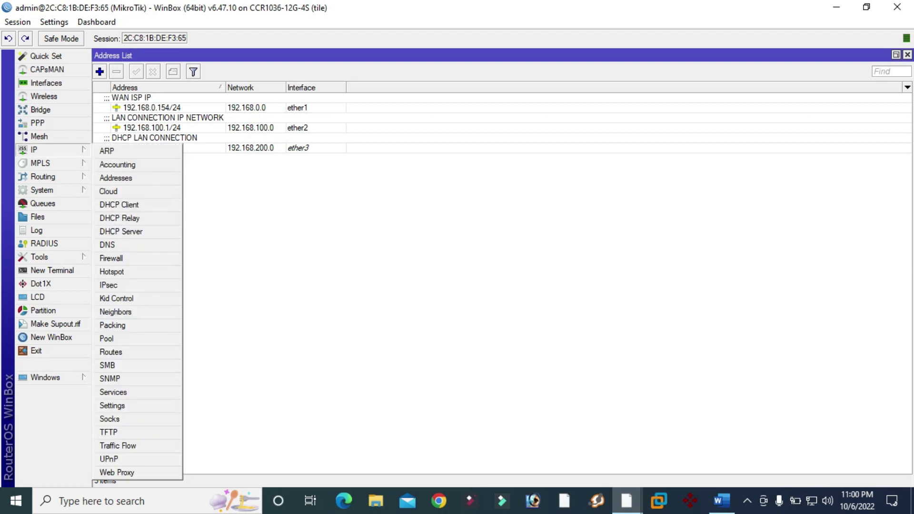
click(121, 231)
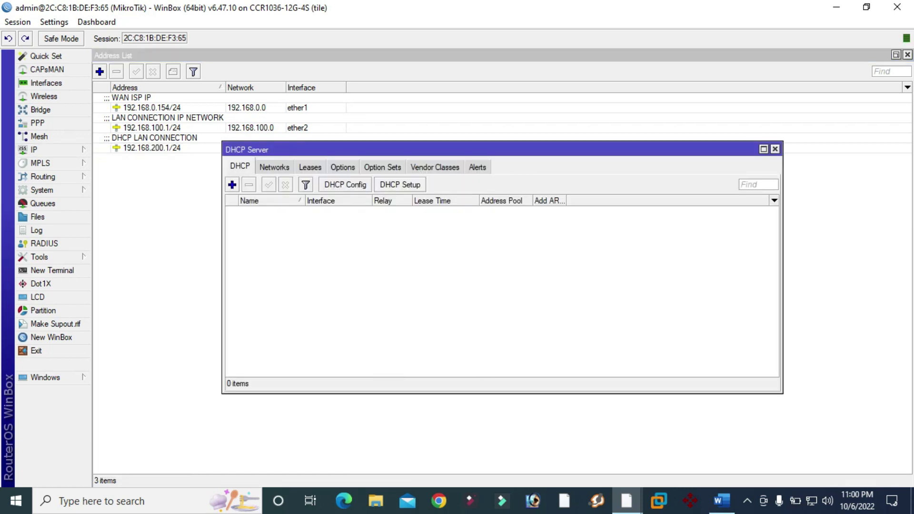
click(400, 185)
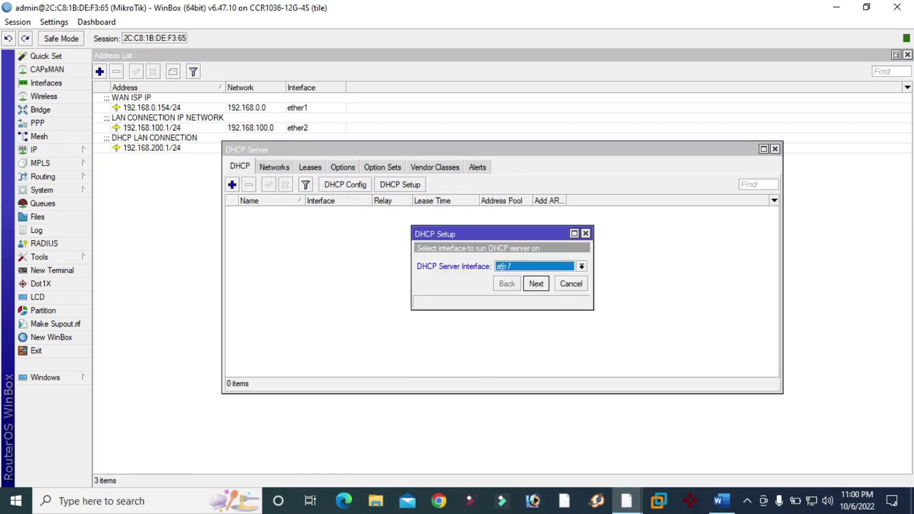
click(581, 266)
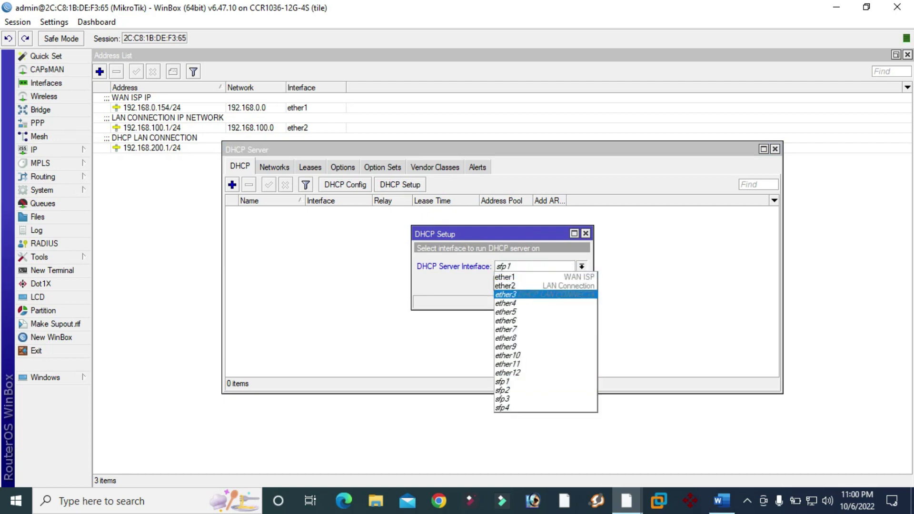
click(505, 295)
click(536, 283)
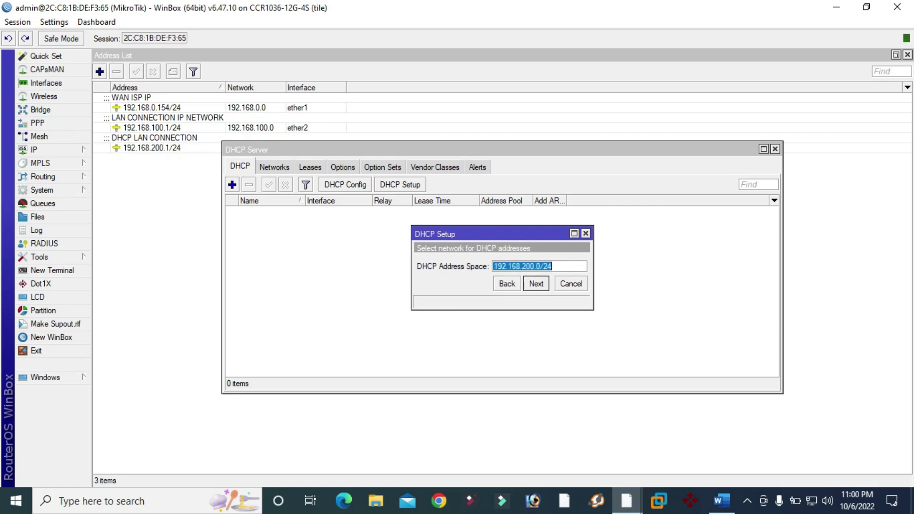
Accept the 192.168.200.0/24 address space, the gateway, the pool 192.168.200.2-192.168.200.254, and DNS servers 8.8.8.8 and 4.4.2.2.
key(Return)
key(Return)
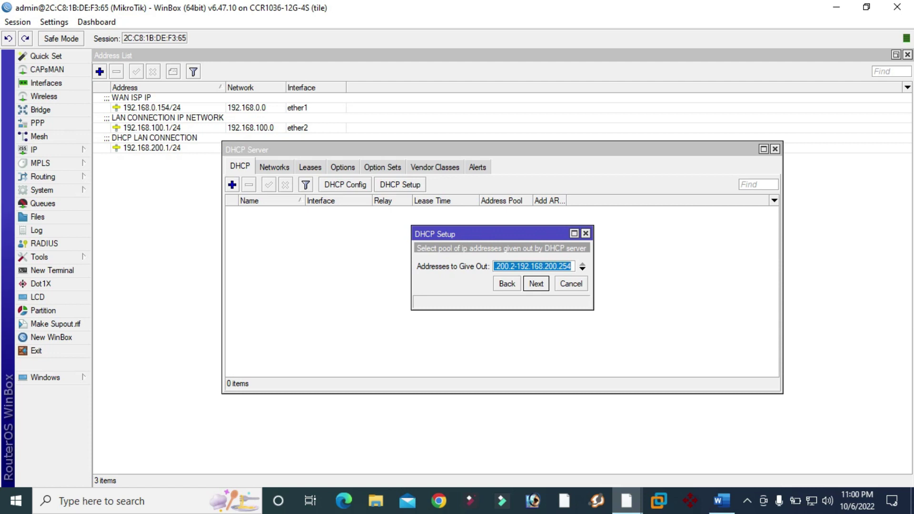
key(Return)
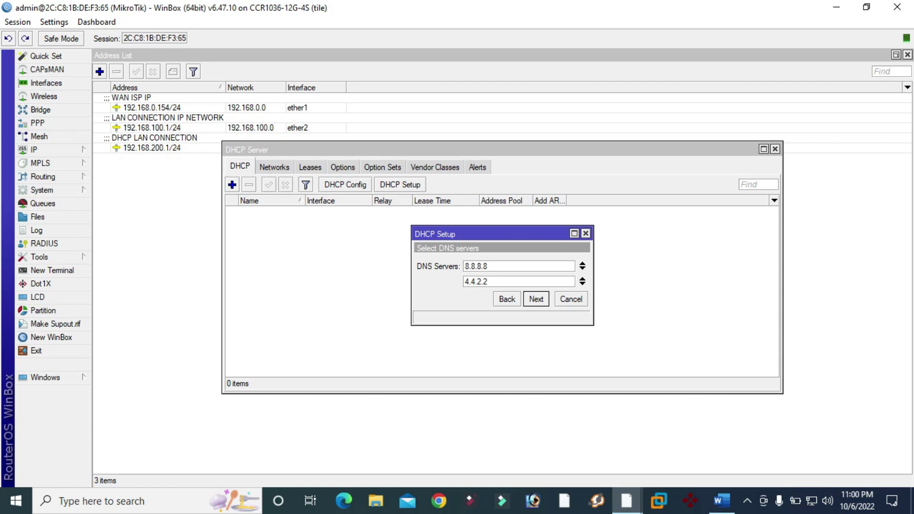
key(Return)
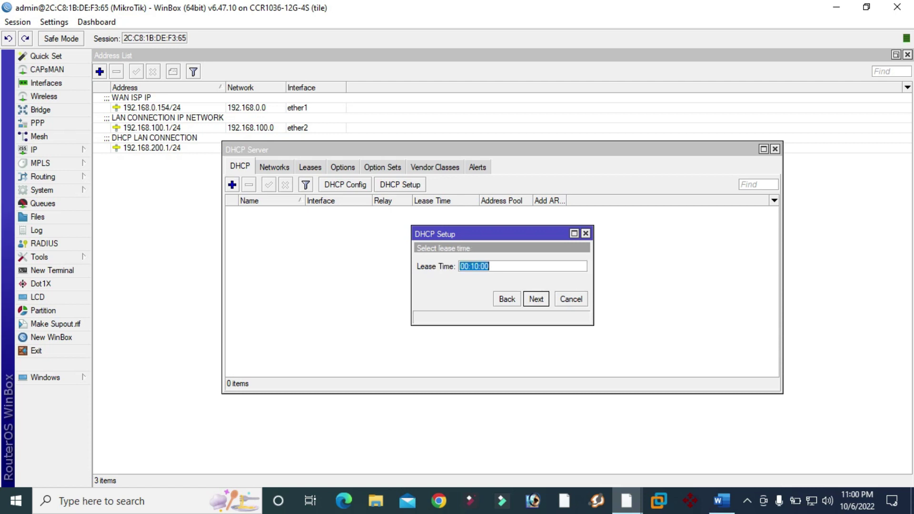
Set the DHCP lease time to 00:02:00 and complete the setup.
click(476, 266)
key(BackSpace)
key(Delete)
key(Delete)
text(02)
key(Return)
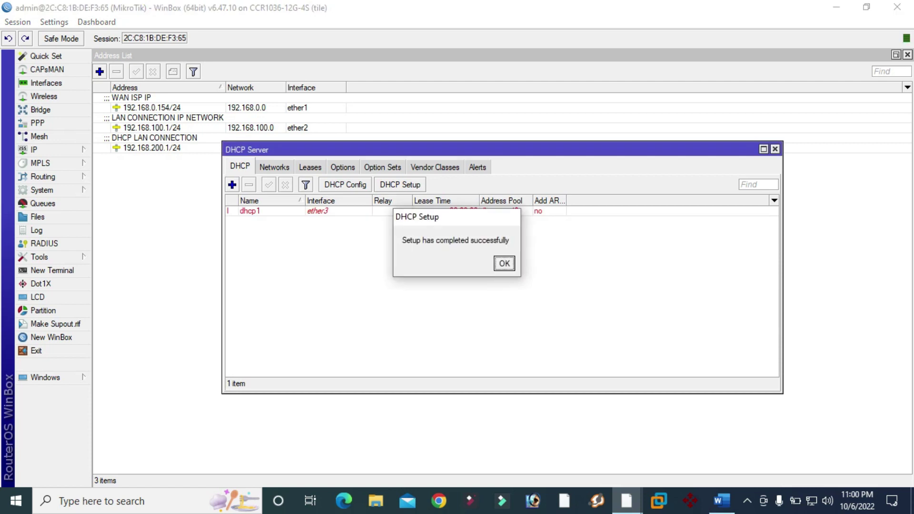
key(Return)
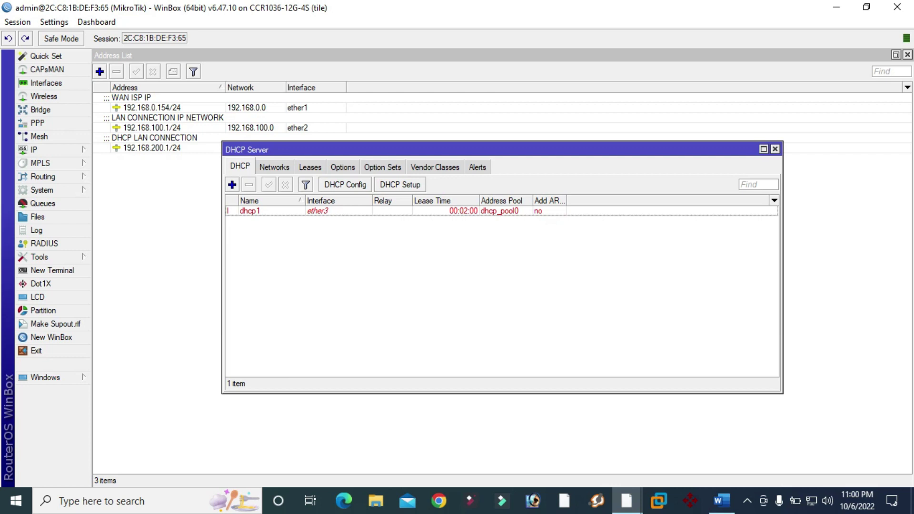
Switch to the Word notes and add the line "DHCP Server Setup is done" below the DHCP IP network.
key(alt+Tab)
key(Return)
key(Return)
text(DHCP Server Setup is done)
key(Return)
Write "Now you should obtain in you laptop IP Address and also connect a UTP Cable from Ethernet 3 from Mikrotik Router" on the new line.
text(Now )
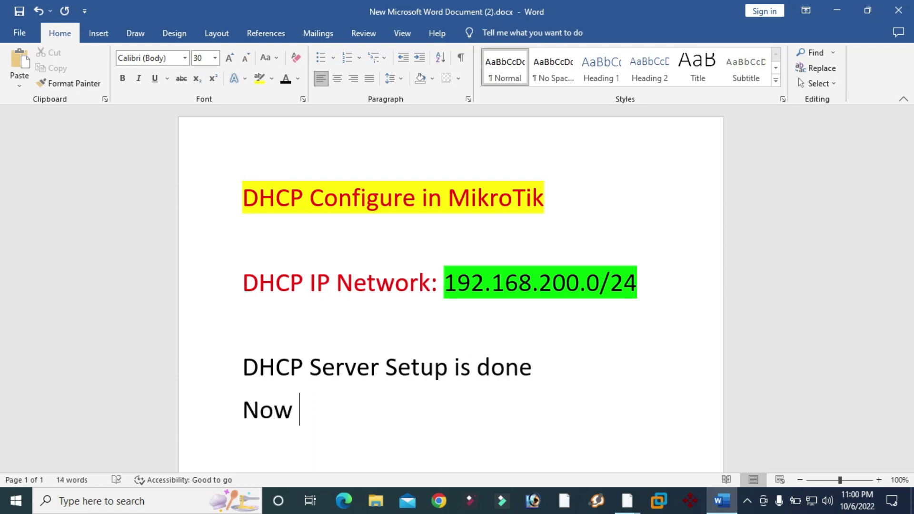
text(you )
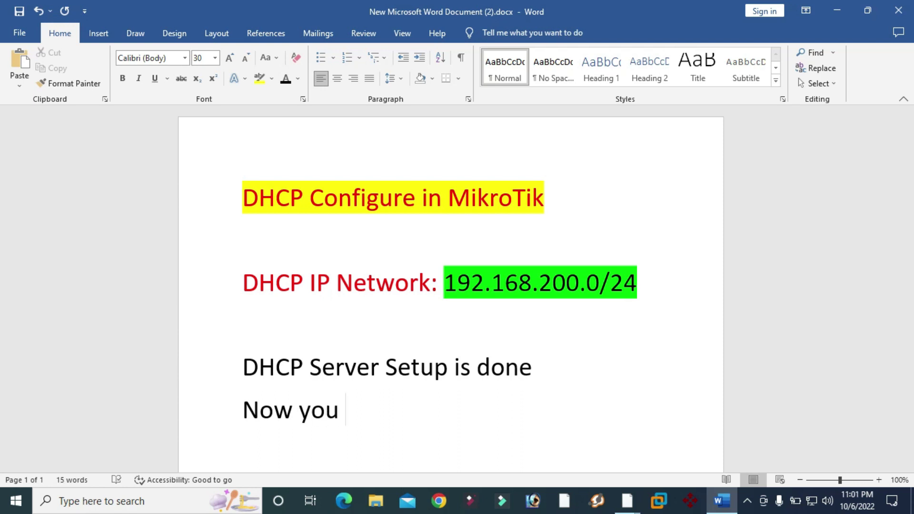
text(should)
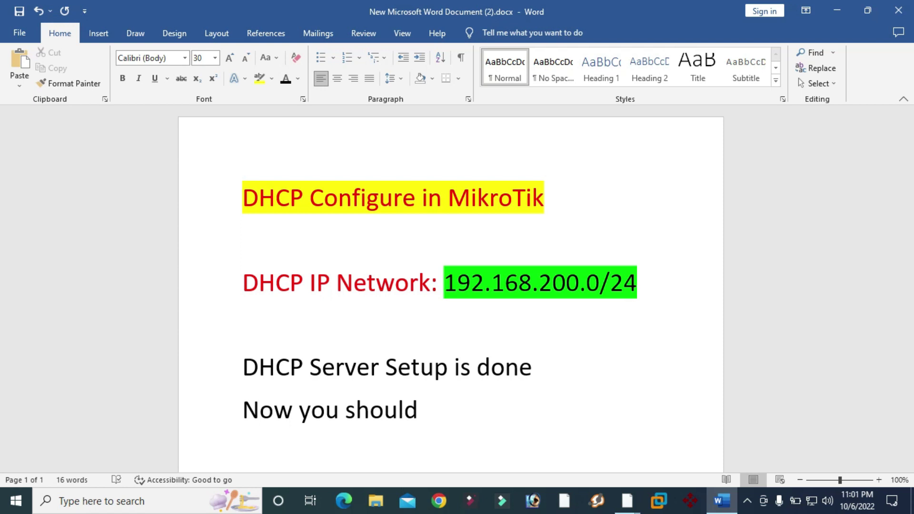
text( obtain )
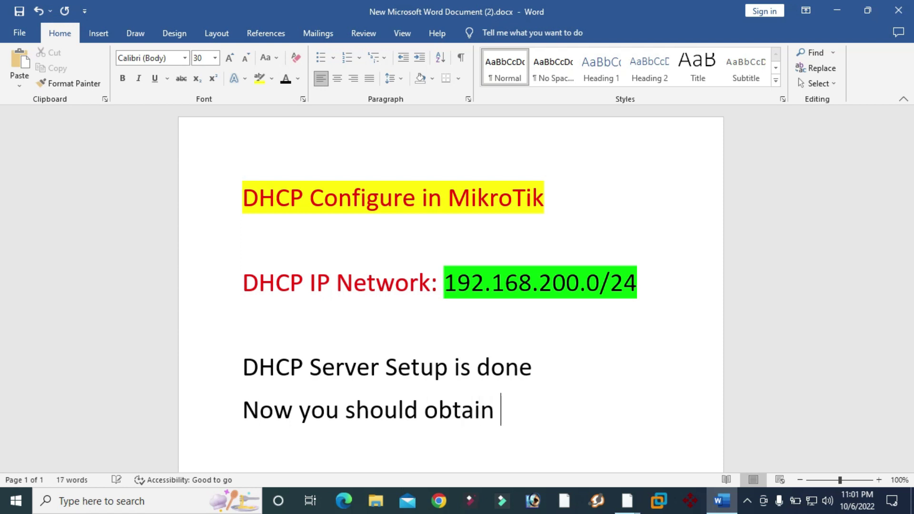
text(in you )
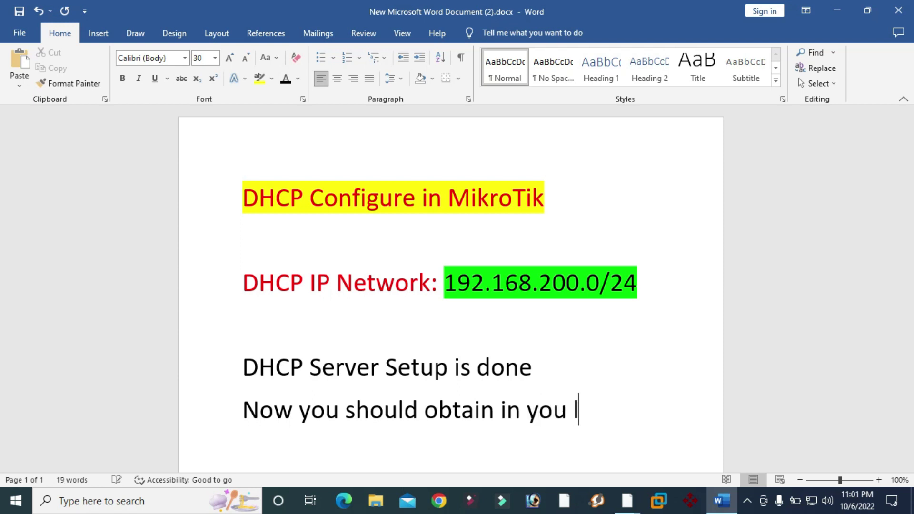
text(laptop IP Address  and also )
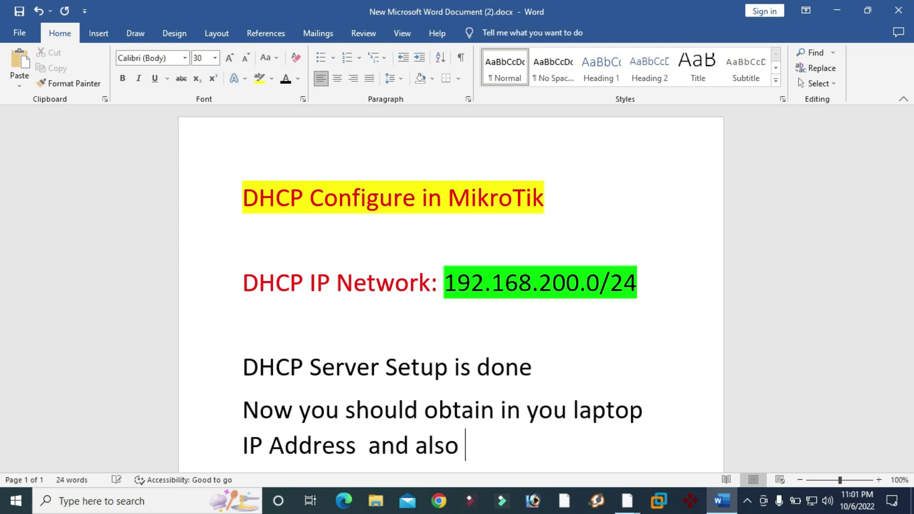
text(connect )
text(a UTP C)
text(able fr)
text(om E)
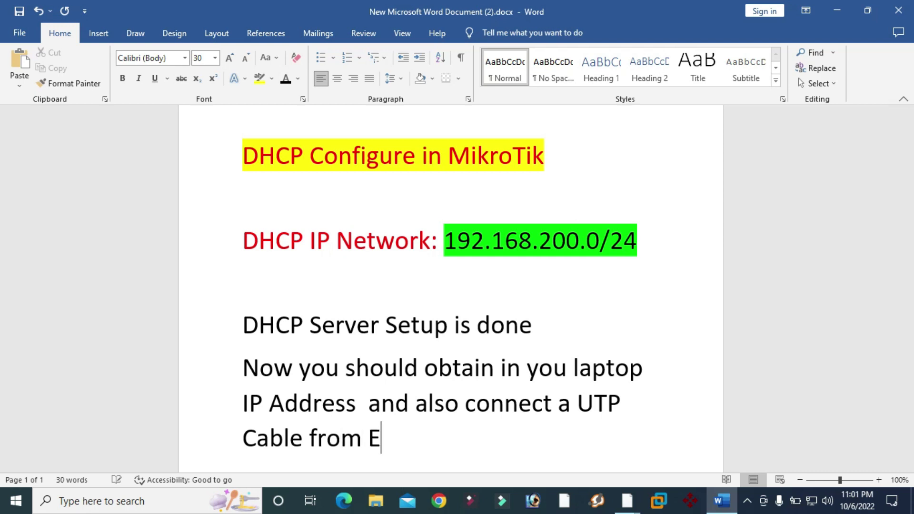
text(thernet 3 from Mikrotik ROuter)
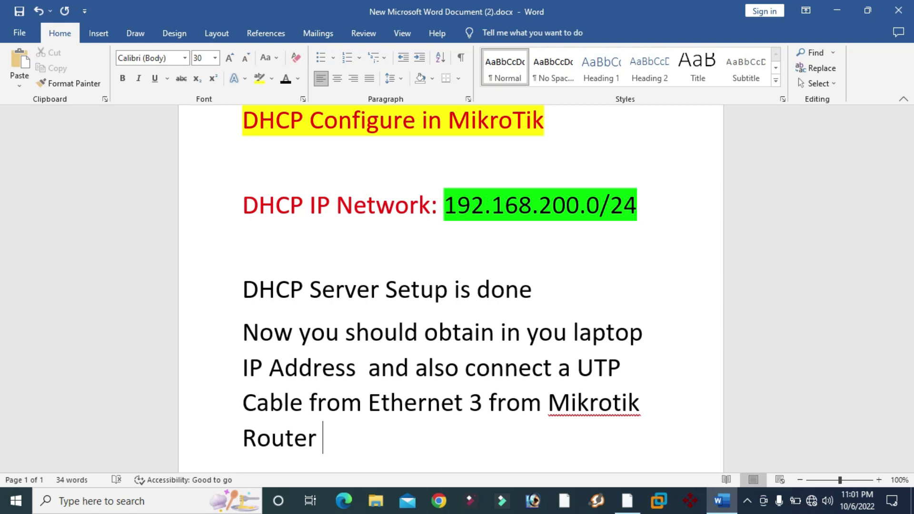
Open the TCP/IPv4 properties of the laptop's Ethernet adapter from the Windows network connections.
key(alt+Tab)
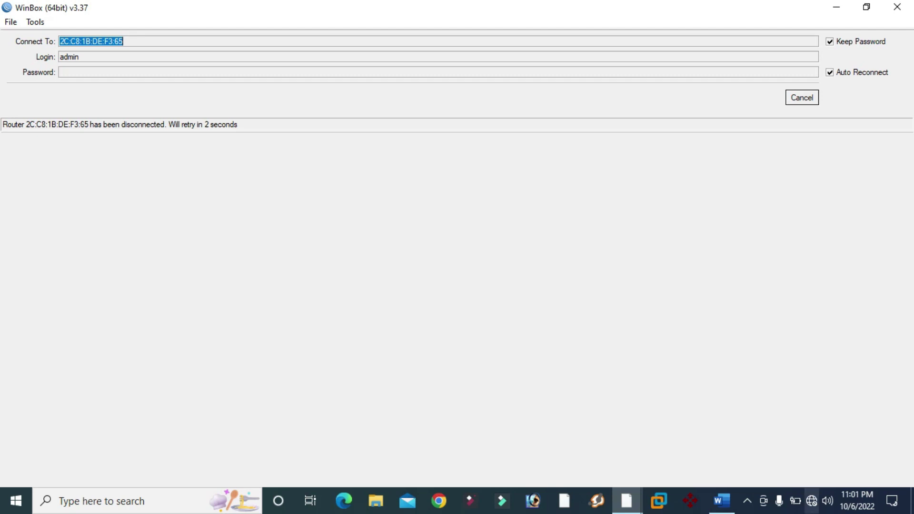
right_click(811, 501)
click(805, 479)
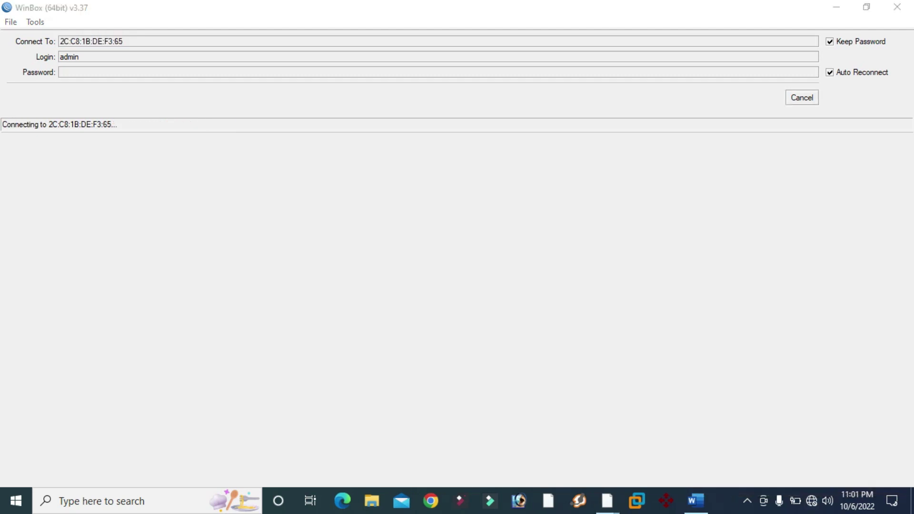
scroll(366, 324, down, 3)
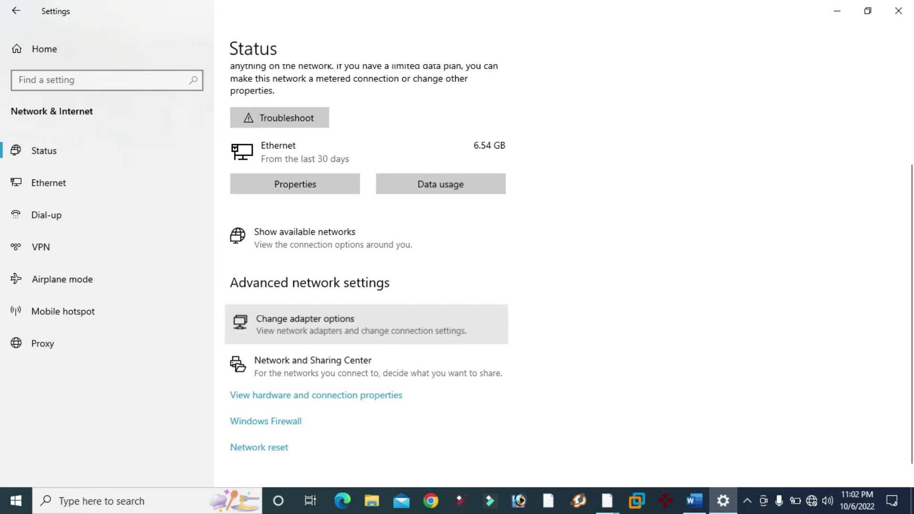
click(304, 323)
click(305, 148)
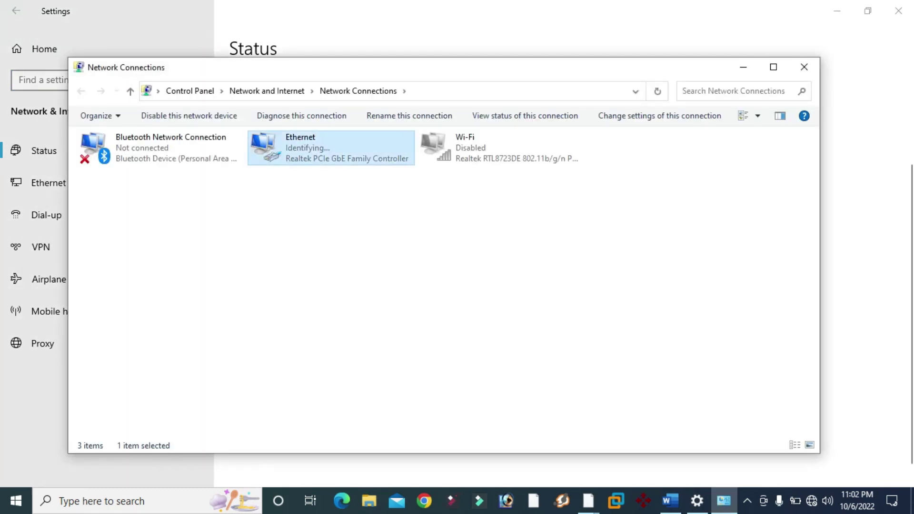
key(Return)
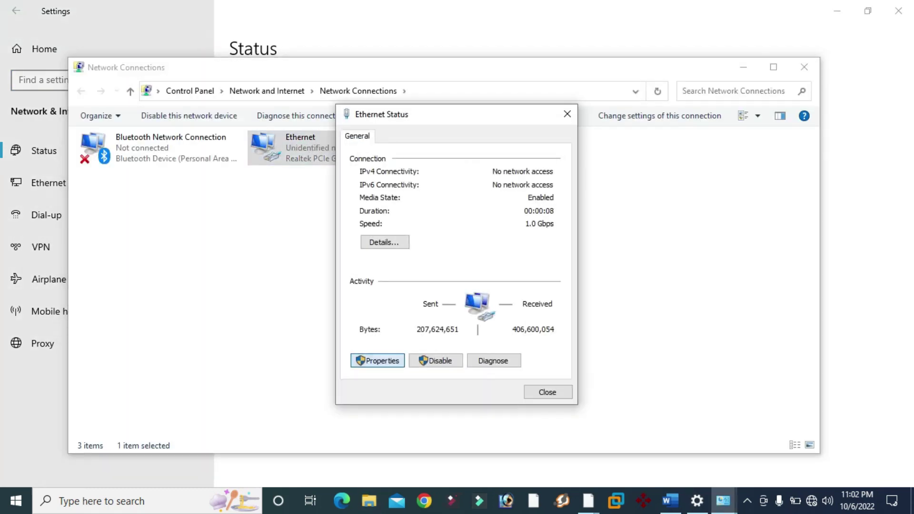
key(Return)
double_click(450, 268)
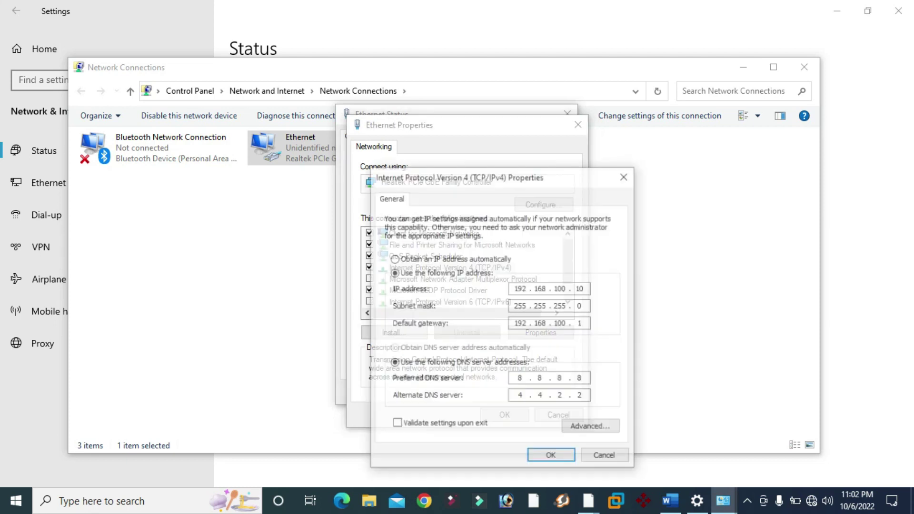
Set the Ethernet adapter to obtain its IP address and DNS server address automatically, apply the settings and close the Ethernet status.
key(alt+o)
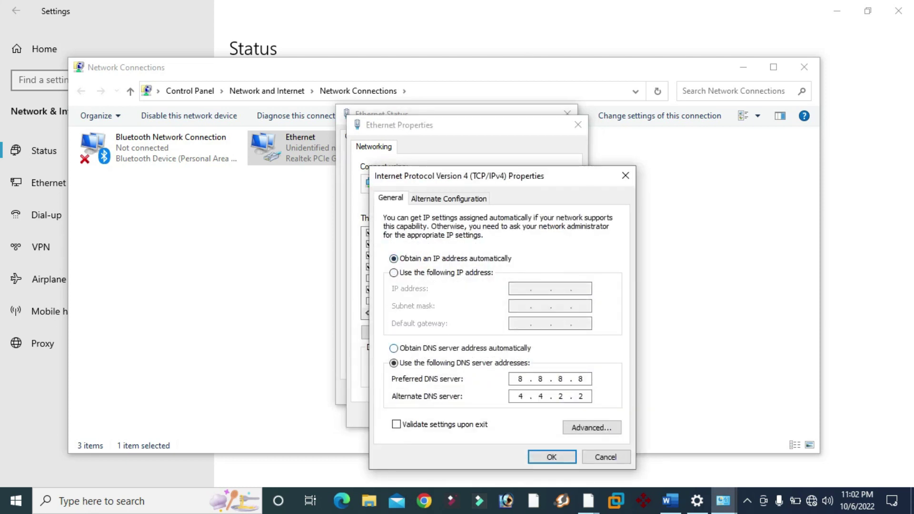
key(alt+b)
key(Return)
key(Return)
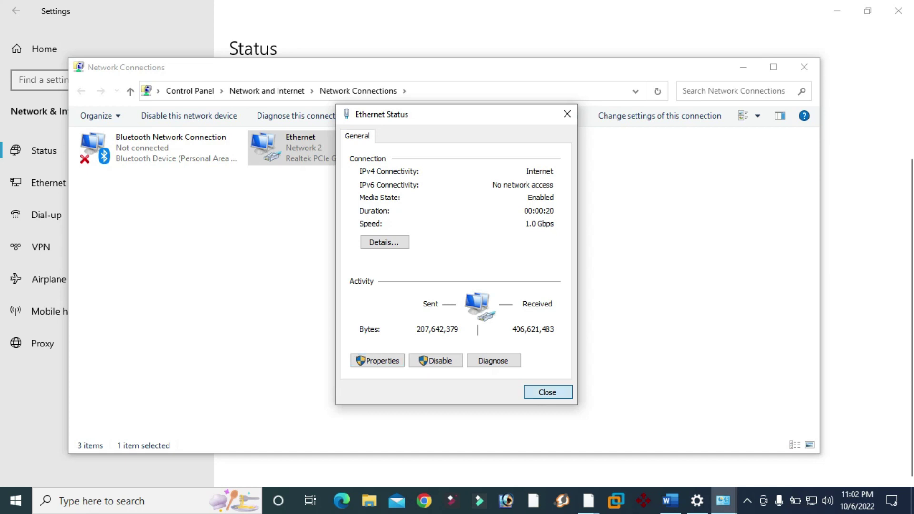
click(547, 392)
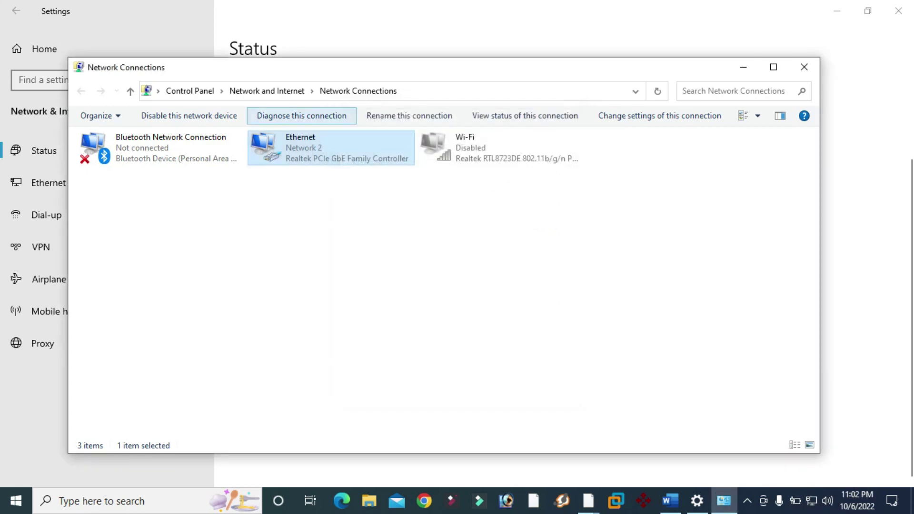
Open the Ethernet connection's details and check the IPv4 address assigned by DHCP.
double_click(311, 148)
click(385, 242)
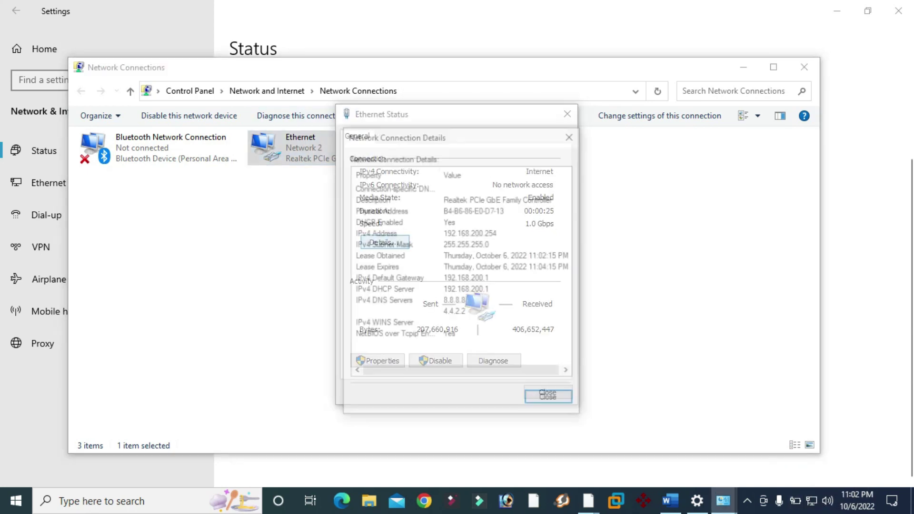
click(571, 217)
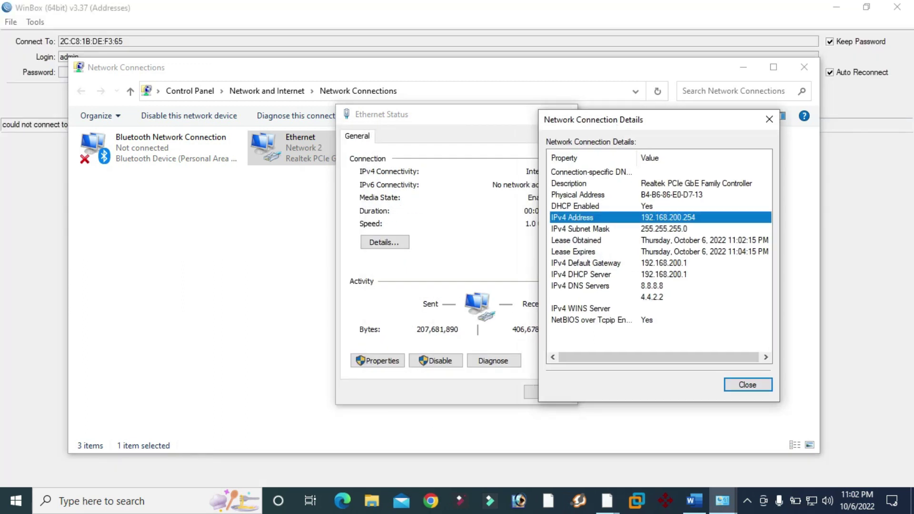
Open a Command Prompt, narrow its window and place it beside the network connection details.
key(super+r)
key(Return)
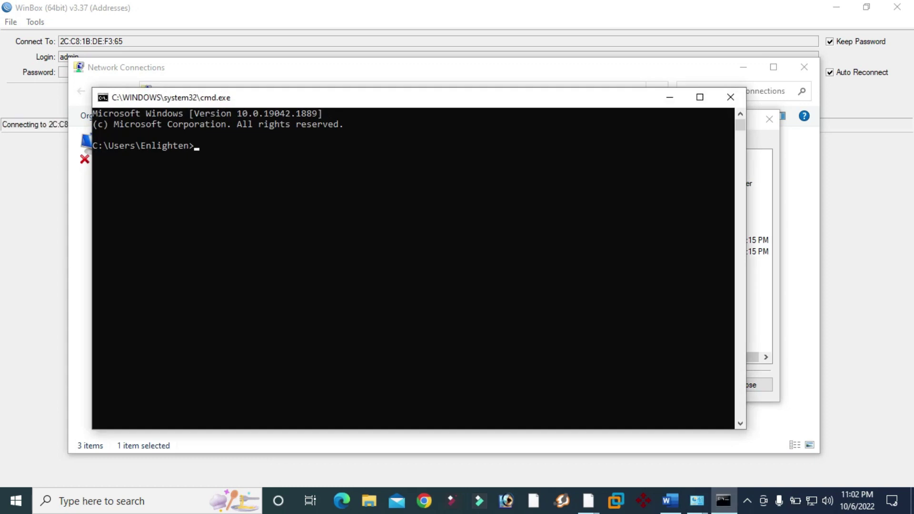
drag(560, 114, 533, 220)
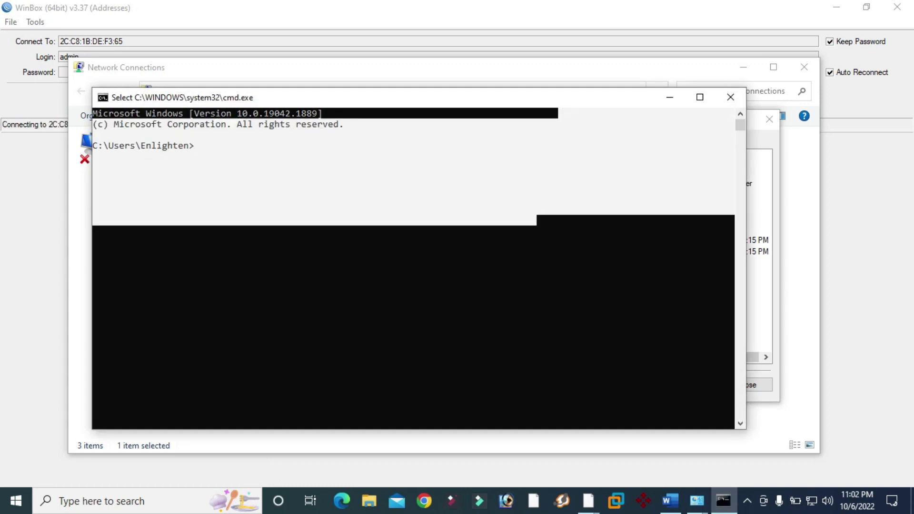
click(592, 252)
drag(745, 173, 544, 173)
drag(410, 100, 359, 165)
click(251, 221)
Start a continuous ping to 8.8.8.8 with the -t option.
text(pn)
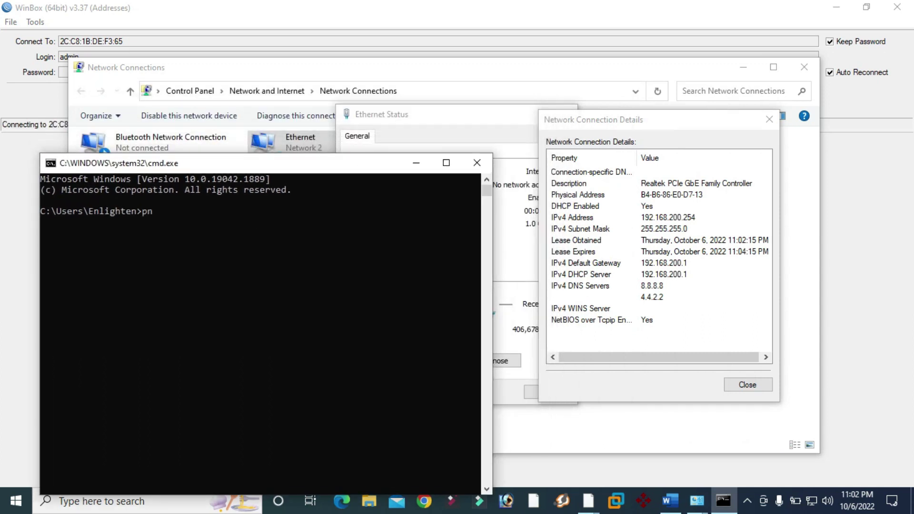
key(BackSpace)
text(ing 8.)
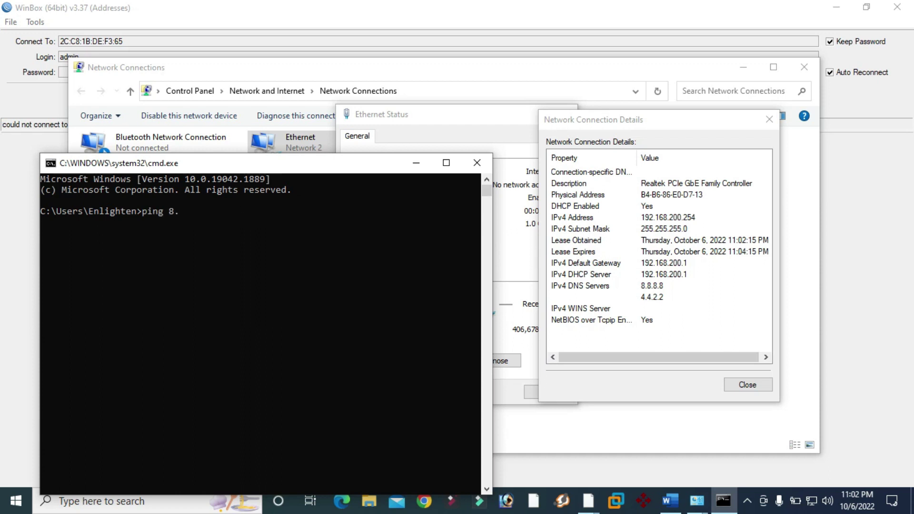
text(8.8.8 -t)
key(Return)
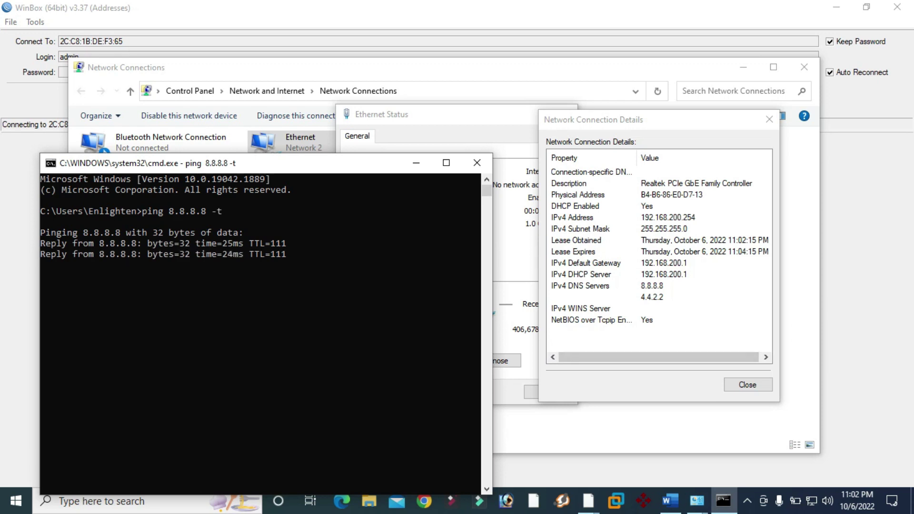
Switch to the Word notes, write "Configuration Done" below the cable instructions with a blank line between, and minimize the document.
click(670, 501)
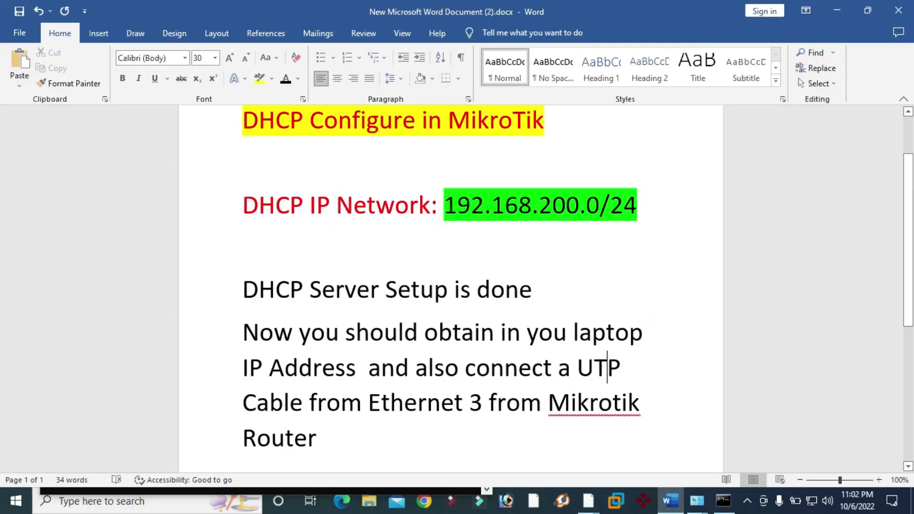
scroll(607, 367, down, 1)
key(Return)
key(Return)
text(Co)
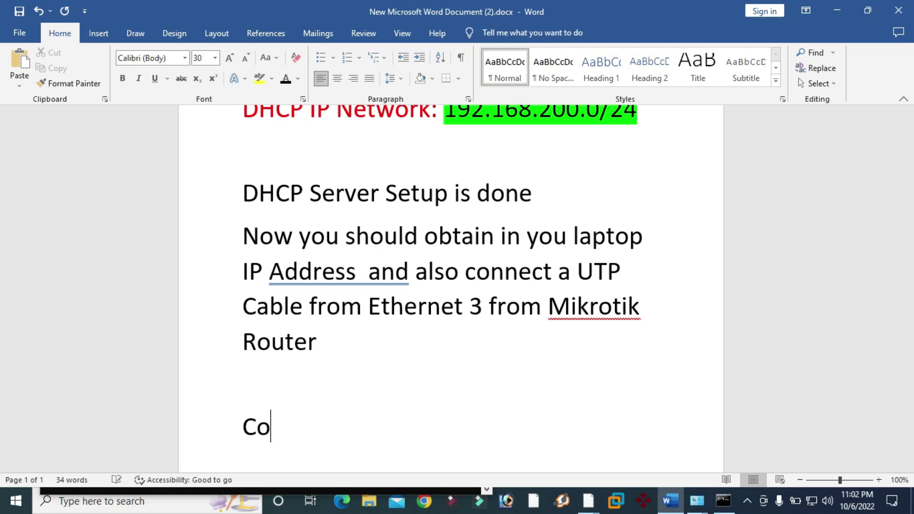
text(nfiguratio)
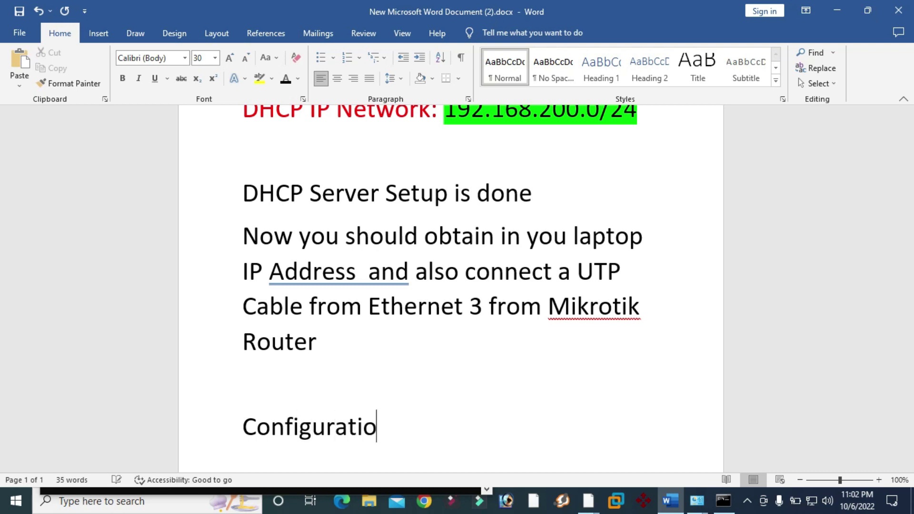
text(n DOne)
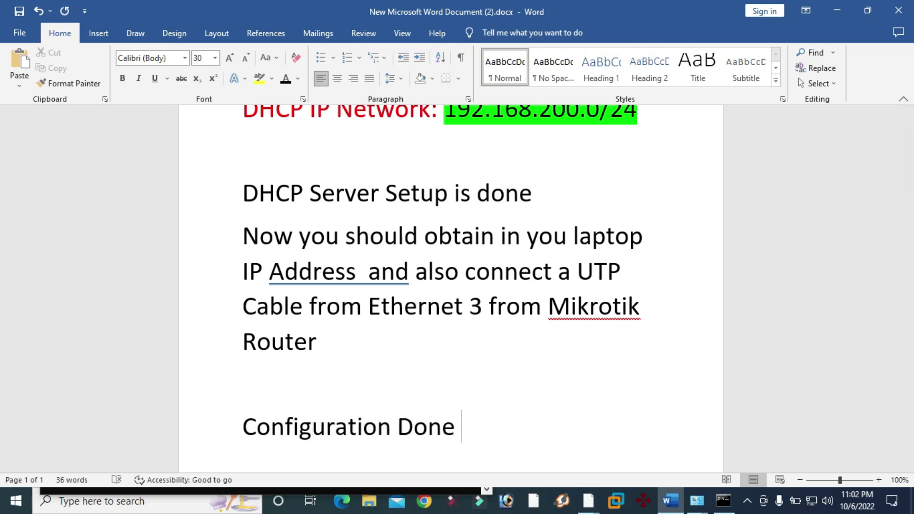
click(836, 10)
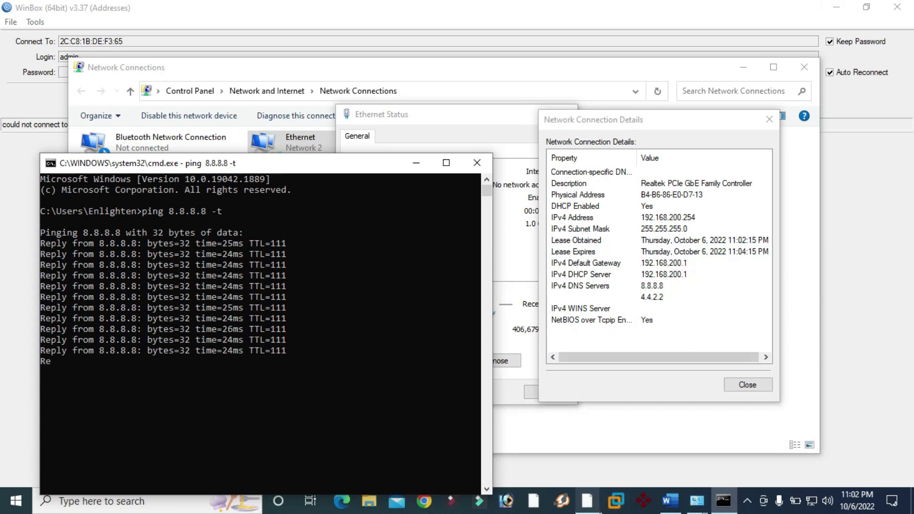
mouse_move(588, 500)
click(512, 464)
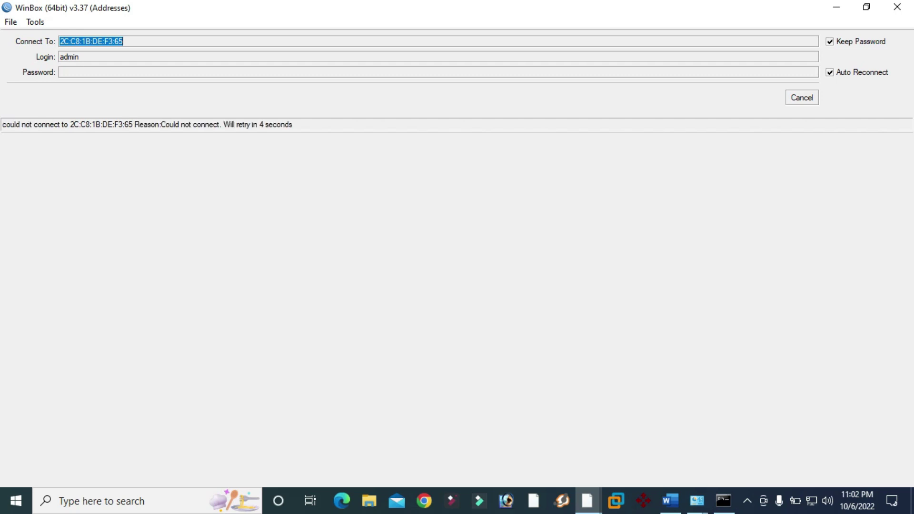
click(61, 73)
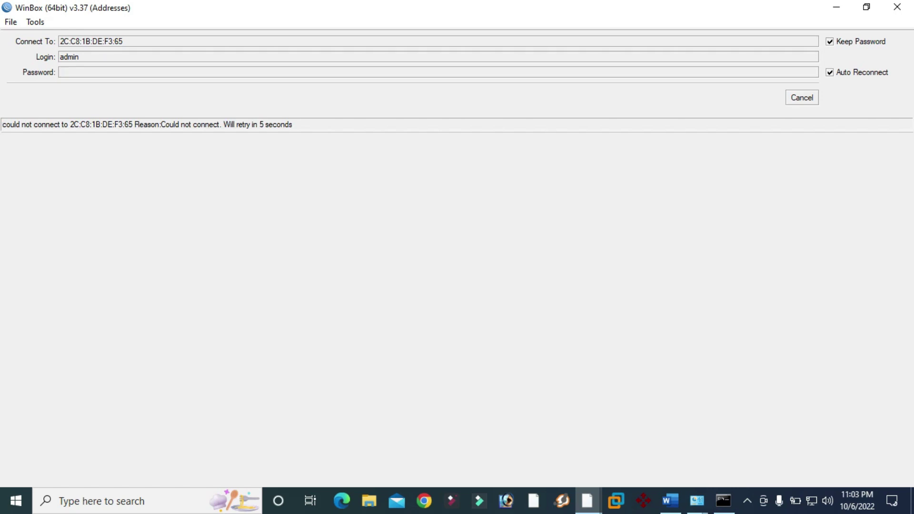
key(alt+Tab)
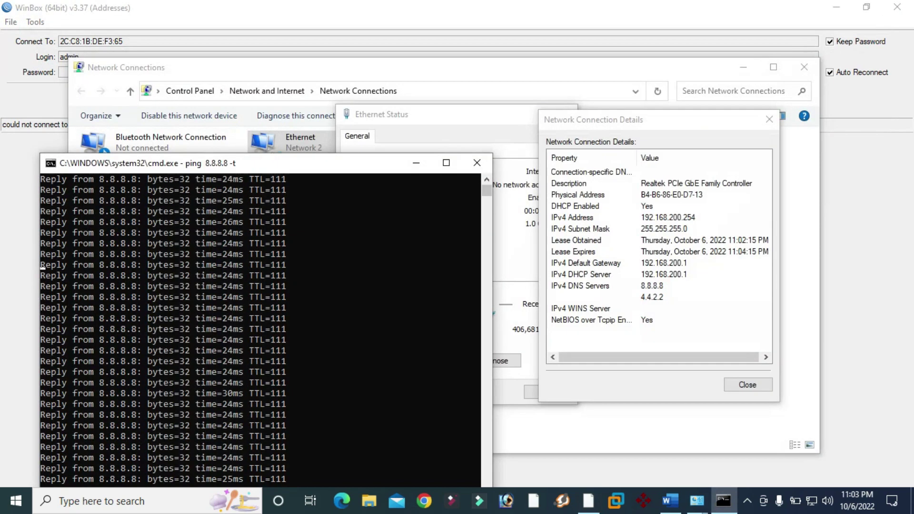
Return to WinBox, stop the reconnection attempt and connect to the neighbor router with MAC address 2C:C8:1B:DE:F3:66.
key(alt+Tab)
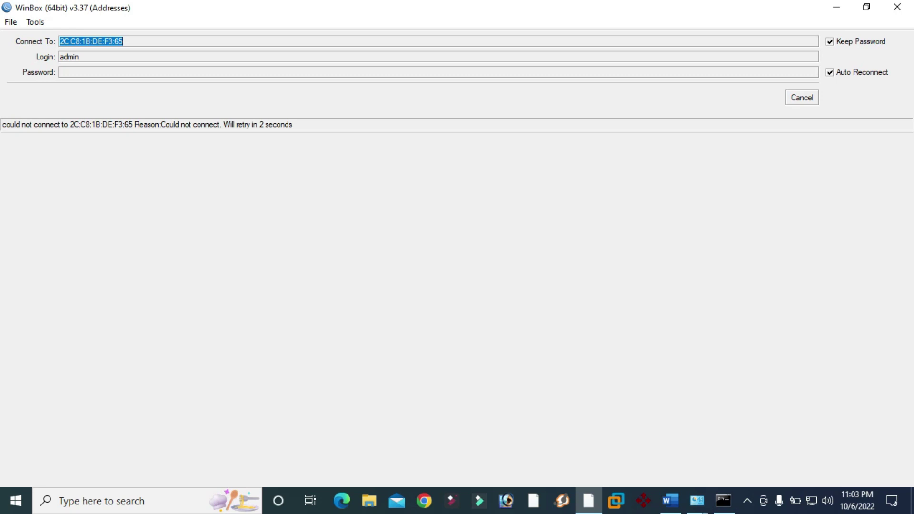
key(alt+Tab)
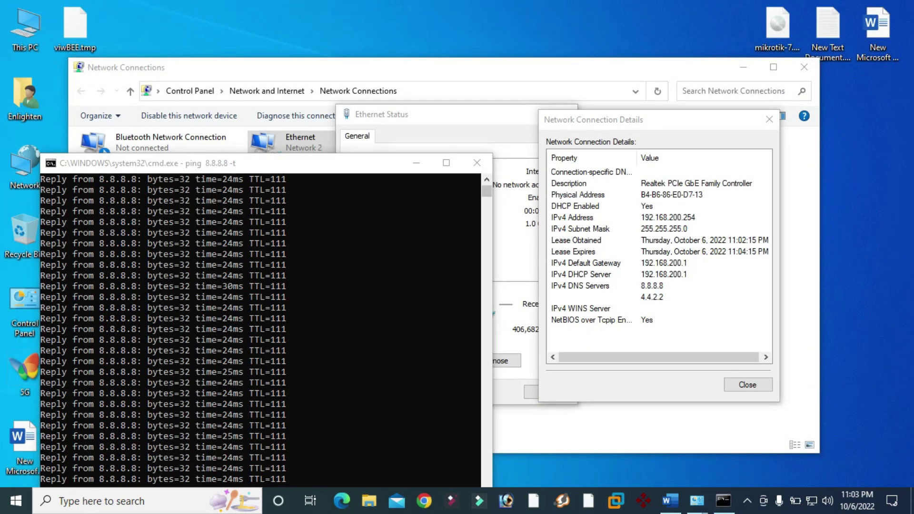
key(alt+Tab)
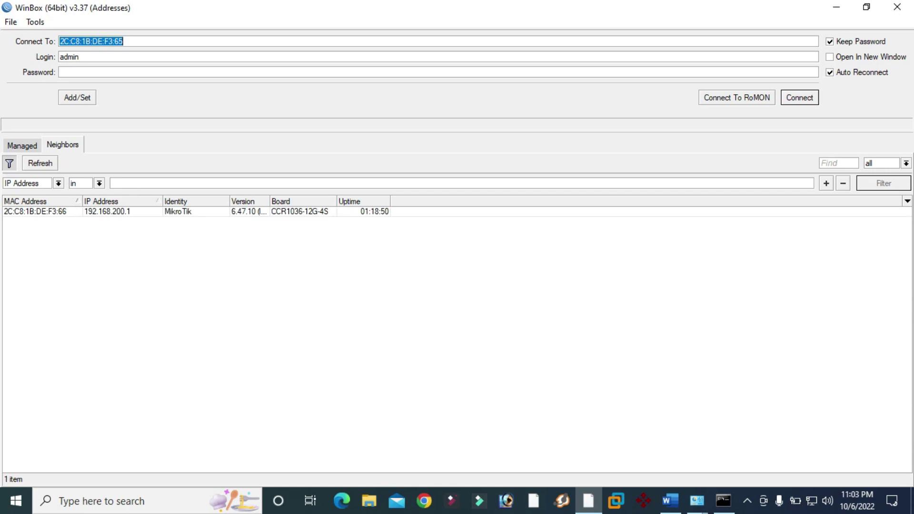
click(35, 212)
key(Return)
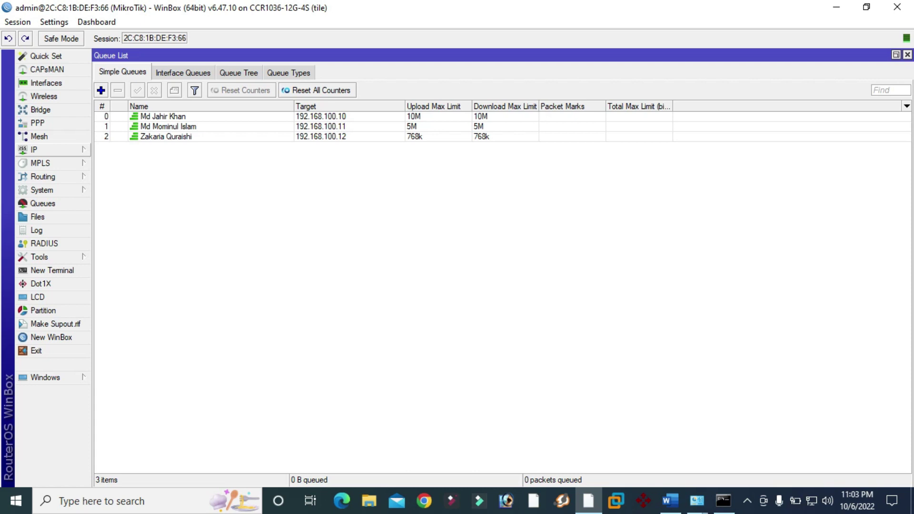
Open the router's IP address list and compare its DHCP LAN CONNECTION entry on ether3 with the laptop's network connection details.
click(33, 150)
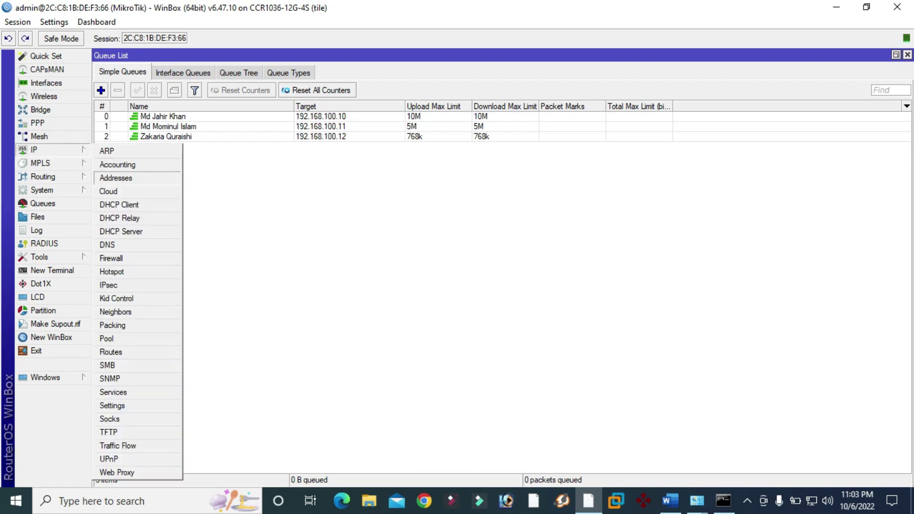
click(119, 177)
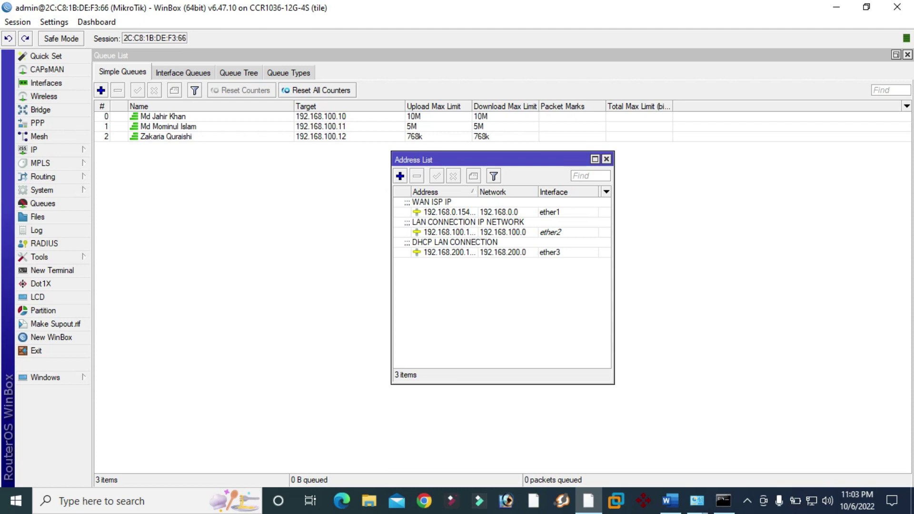
click(452, 251)
mouse_move(696, 500)
drag(516, 152, 217, 203)
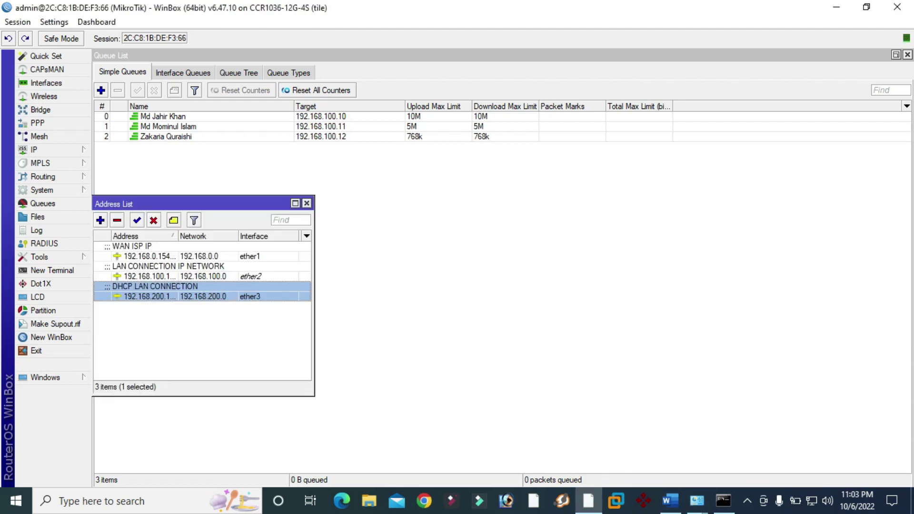
click(696, 501)
click(772, 439)
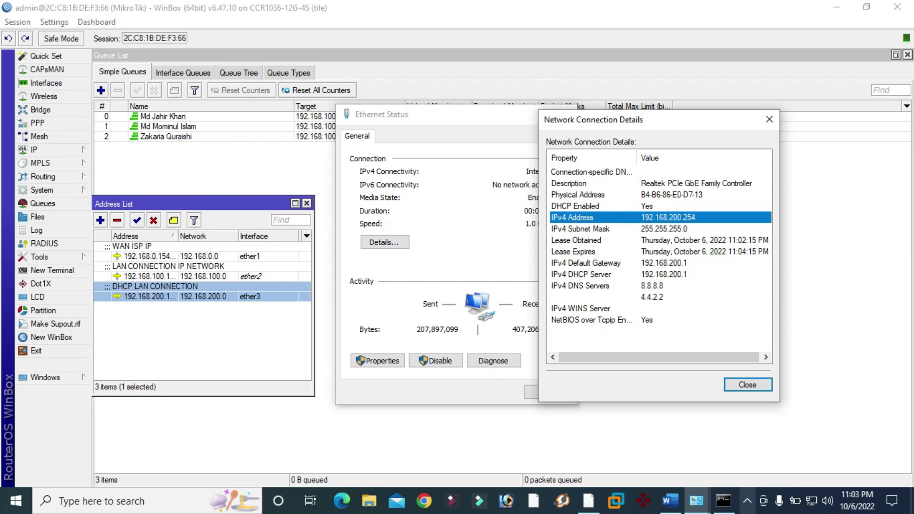
Switch to the Word notes and write "Our LAN IP was 192.168.200.0/24" below "Configuration Done" with a blank line between.
click(670, 501)
key(Up)
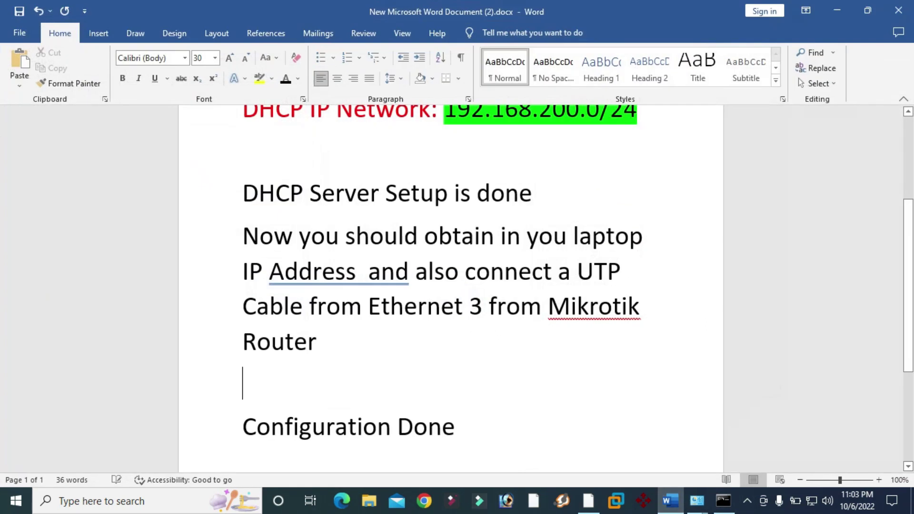
scroll(451, 285, down, 3)
key(Down)
key(Return)
key(Return)
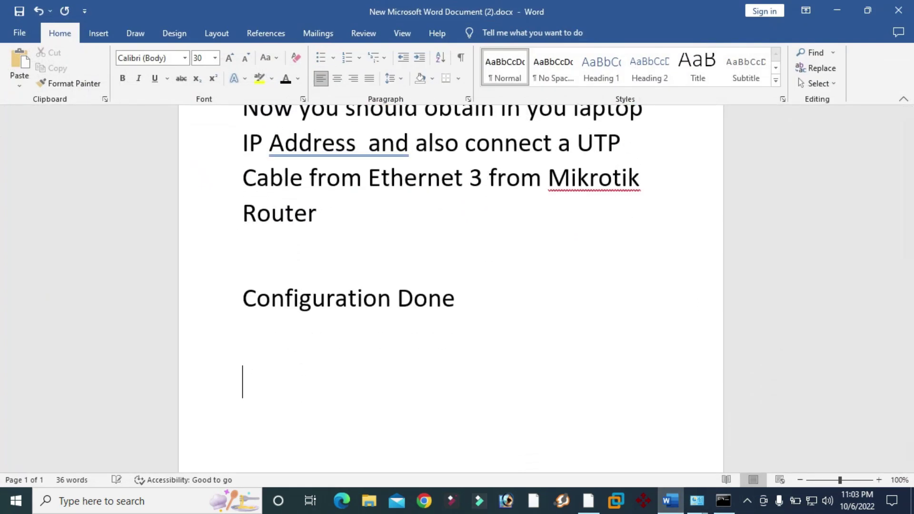
scroll(451, 286, down, 2)
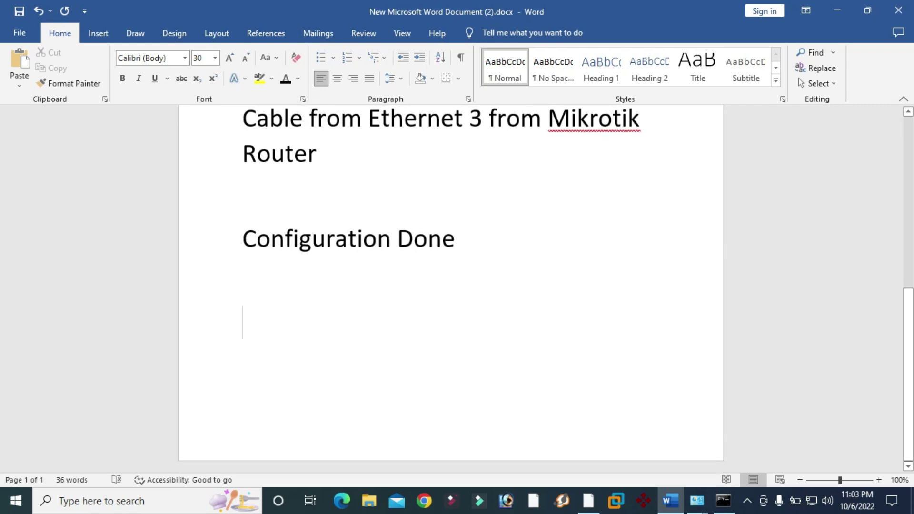
text(Our LAN IP was 192.168.200.0/24)
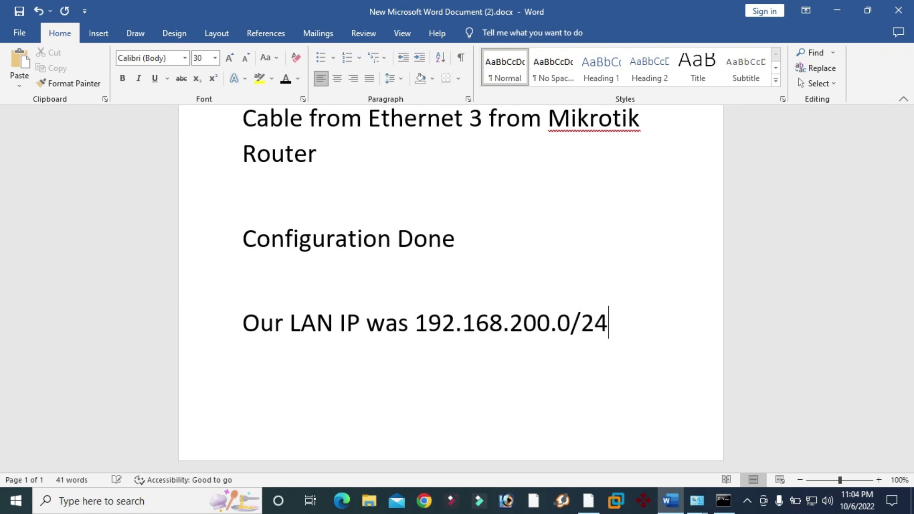
Bring up the laptop's Ethernet connection details to check the assigned IPv4 address against the noted LAN network, then return to Word.
click(696, 500)
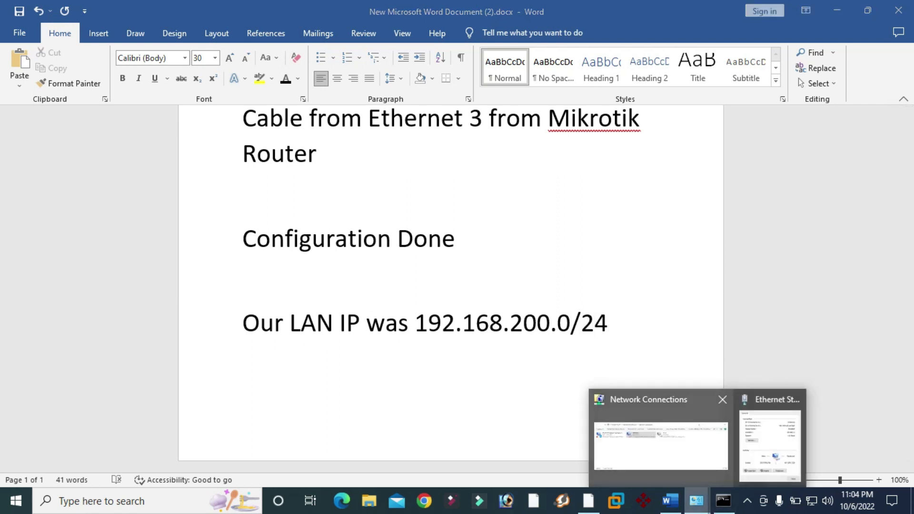
click(770, 446)
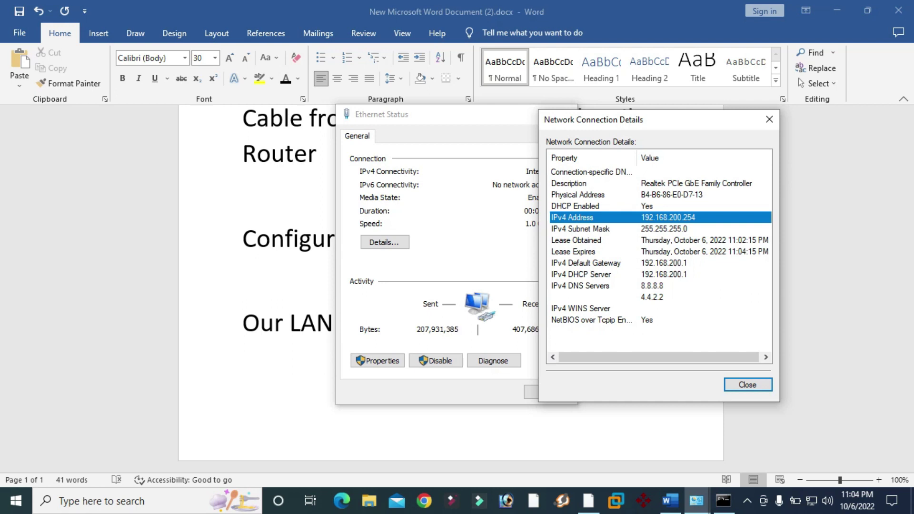
key(alt+Tab)
Start a new page after the LAN IP line and write "Thank you very much for watching this video and staying with me".
key(ctrl+Return)
text(Tha)
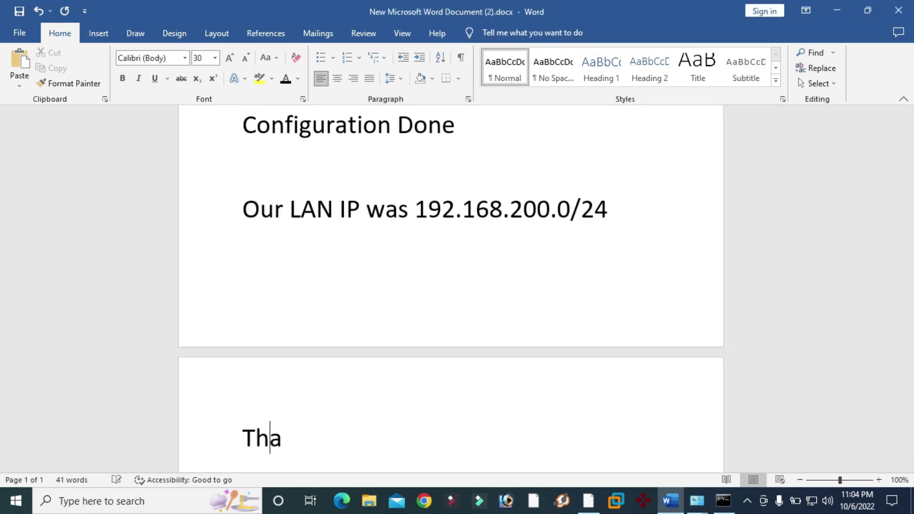
text(nk you )
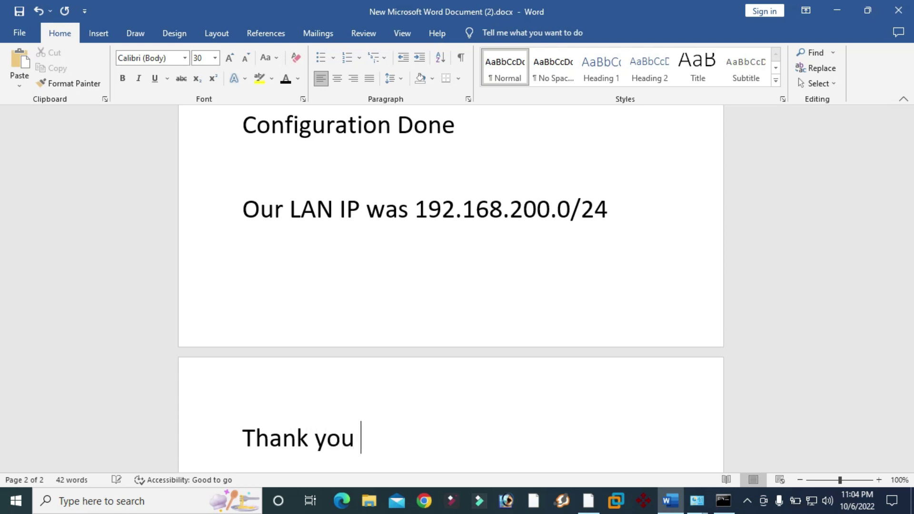
text(very much )
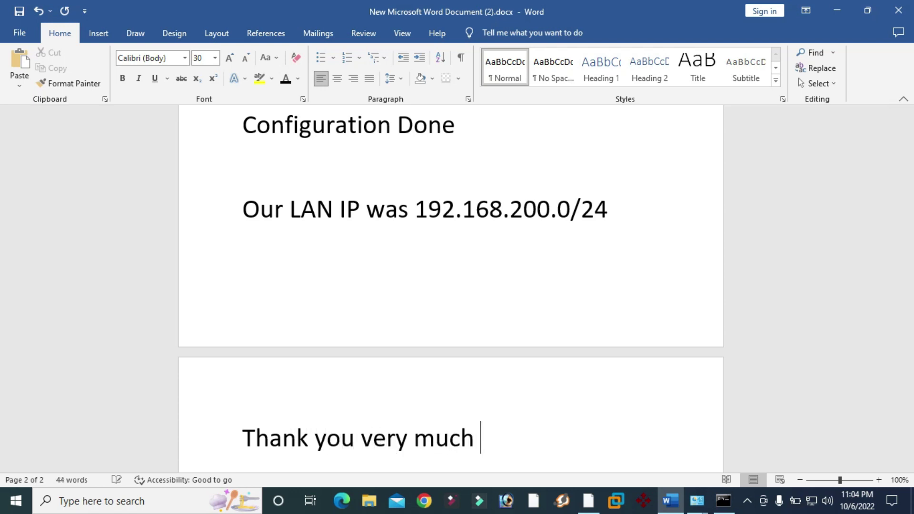
text(for watchi)
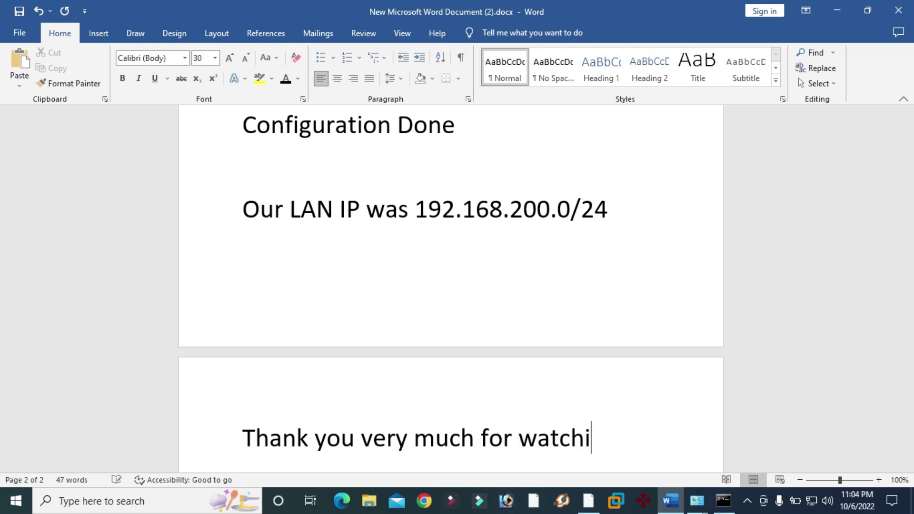
text(ng this video )
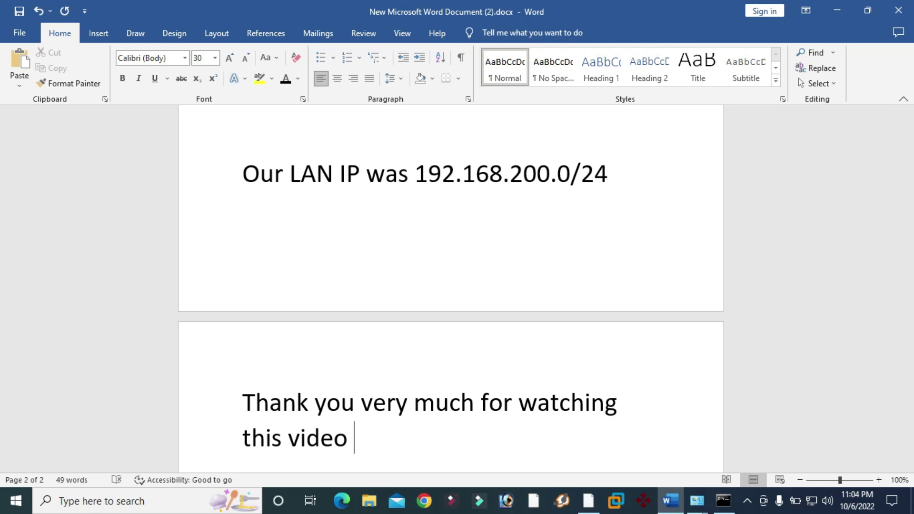
text(and s)
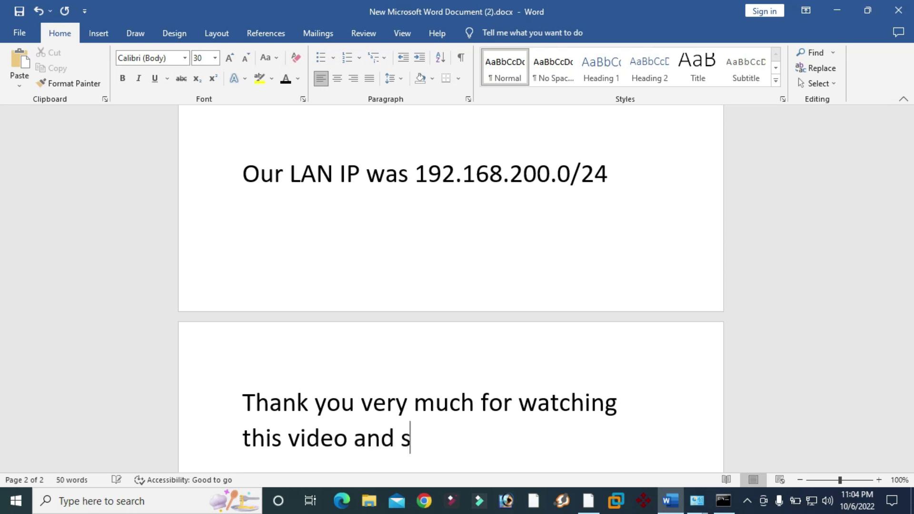
text(taying with me)
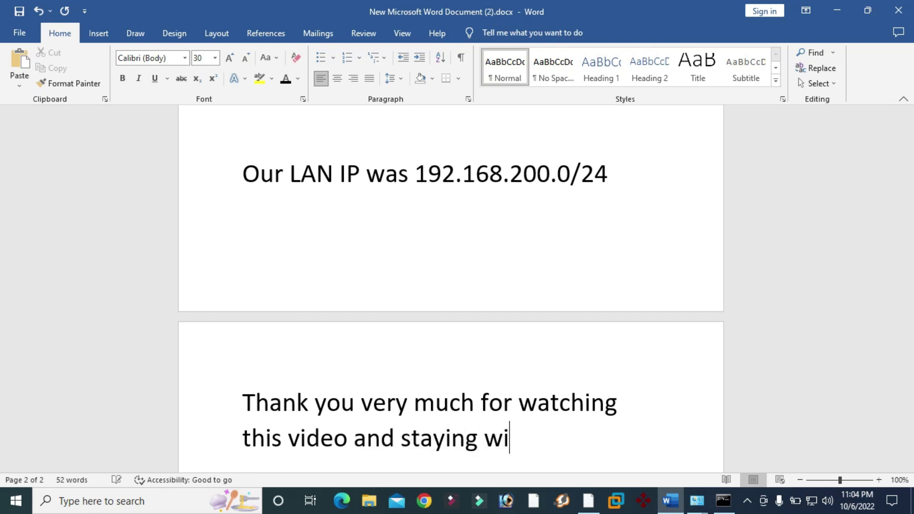
Add the line "Please subscribe my channel and likes" below the thank-you sentence, leaving a blank line between.
key(Return)
key(Return)
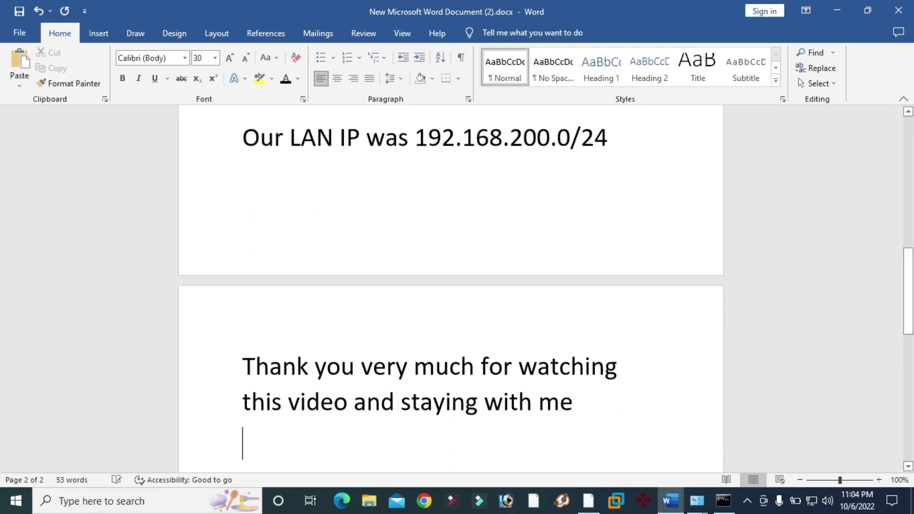
text(Please )
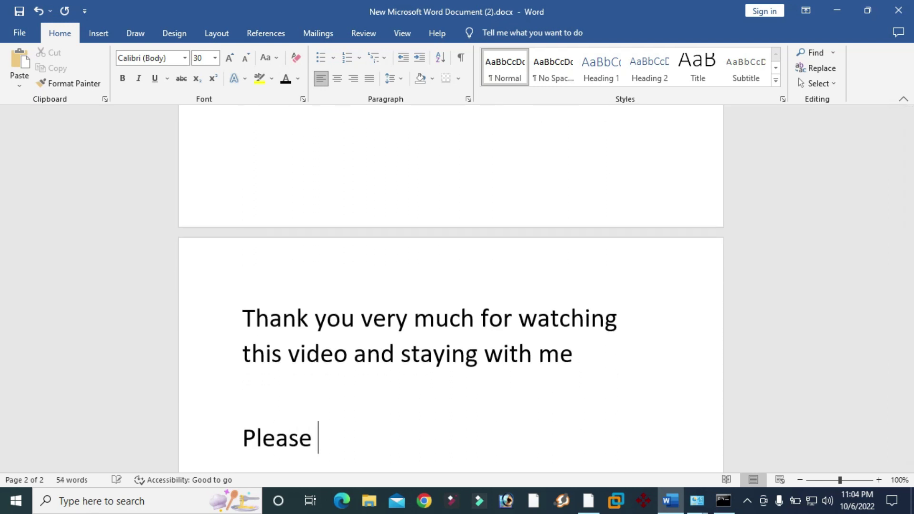
text(subscribe)
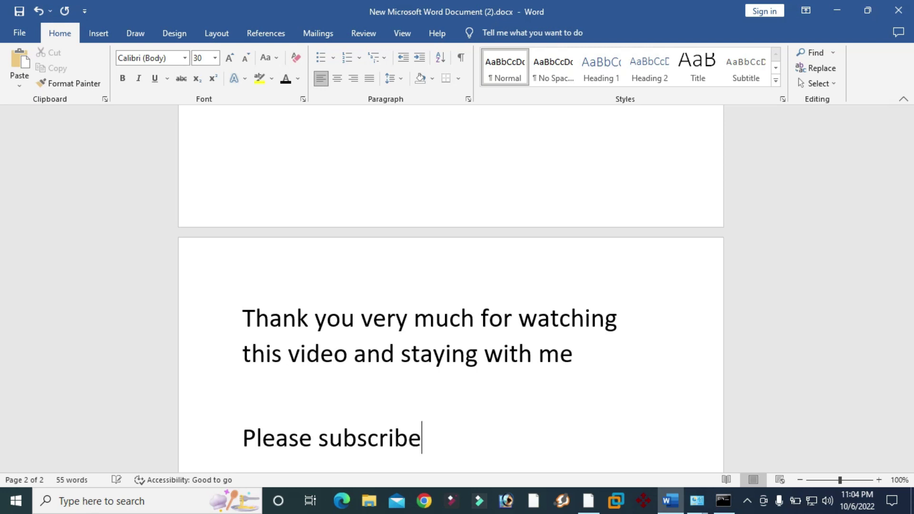
text( my channel ands)
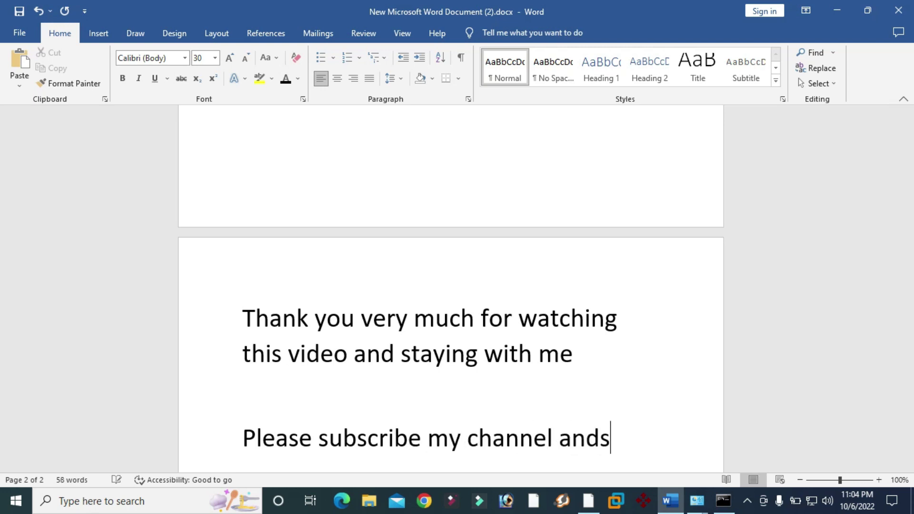
key(BackSpace)
text(likes)
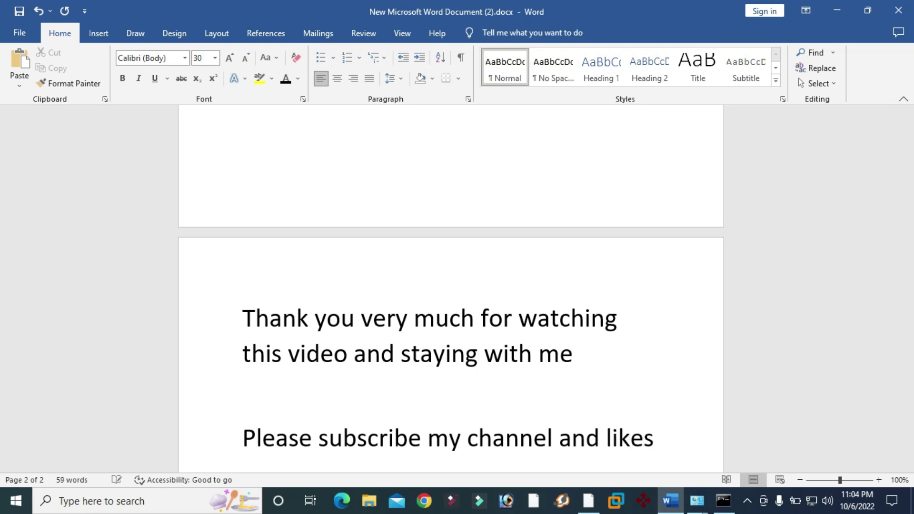
Leave a blank line below the subscribe request and write "And if you have any issues please comment".
key(Return)
key(Return)
text(And if yo)
key(BackSpace)
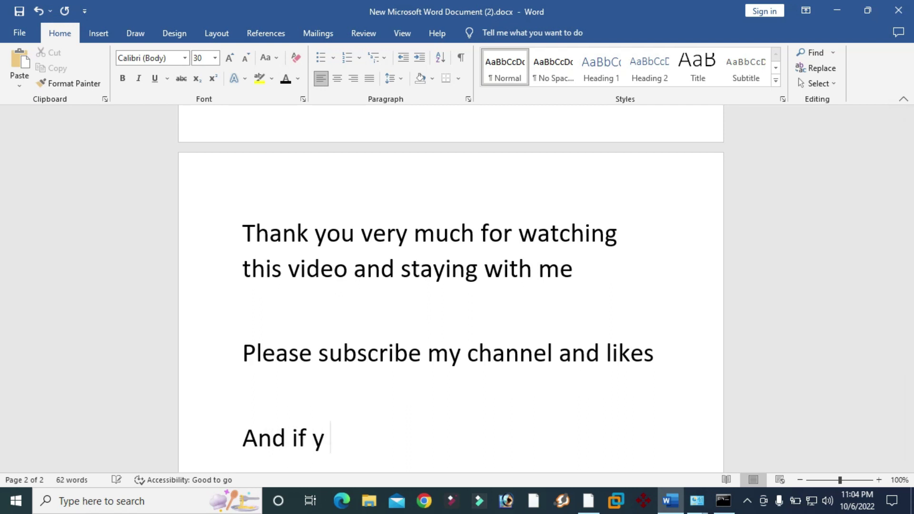
text(ou ha)
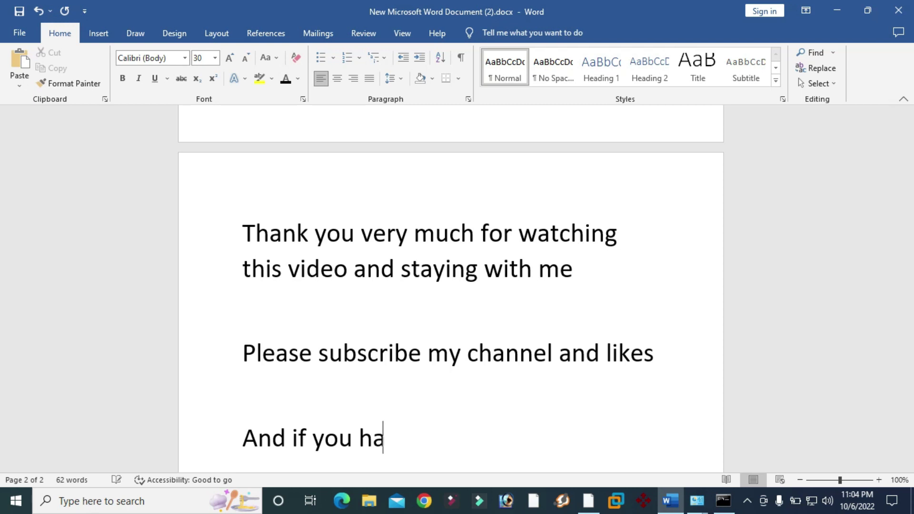
text(ve any issue)
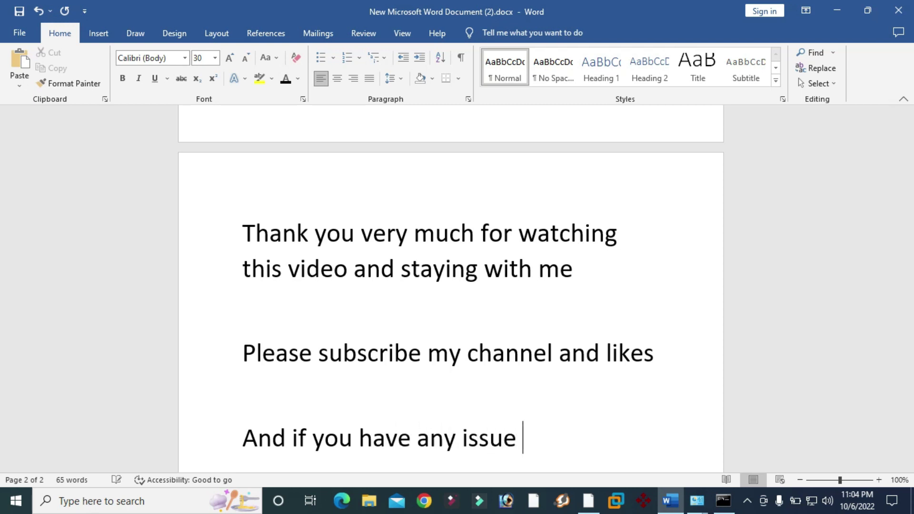
key(BackSpace)
text(s please comment m)
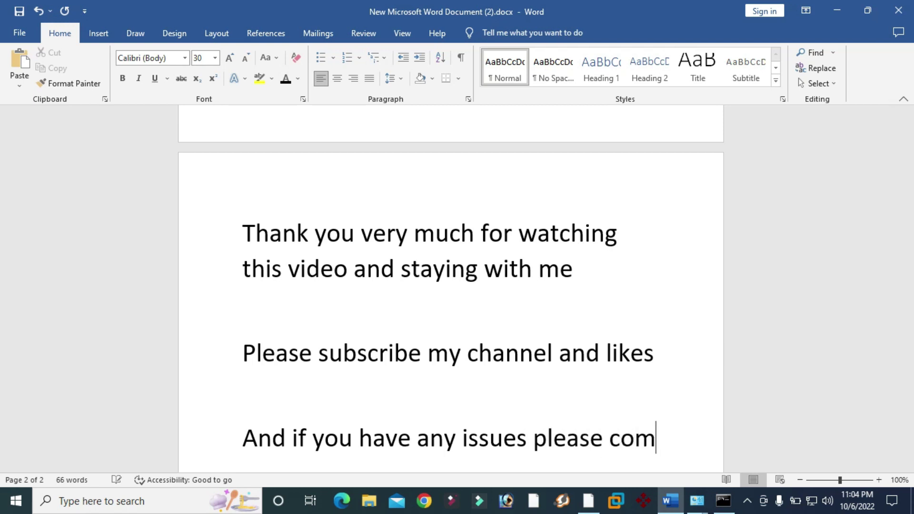